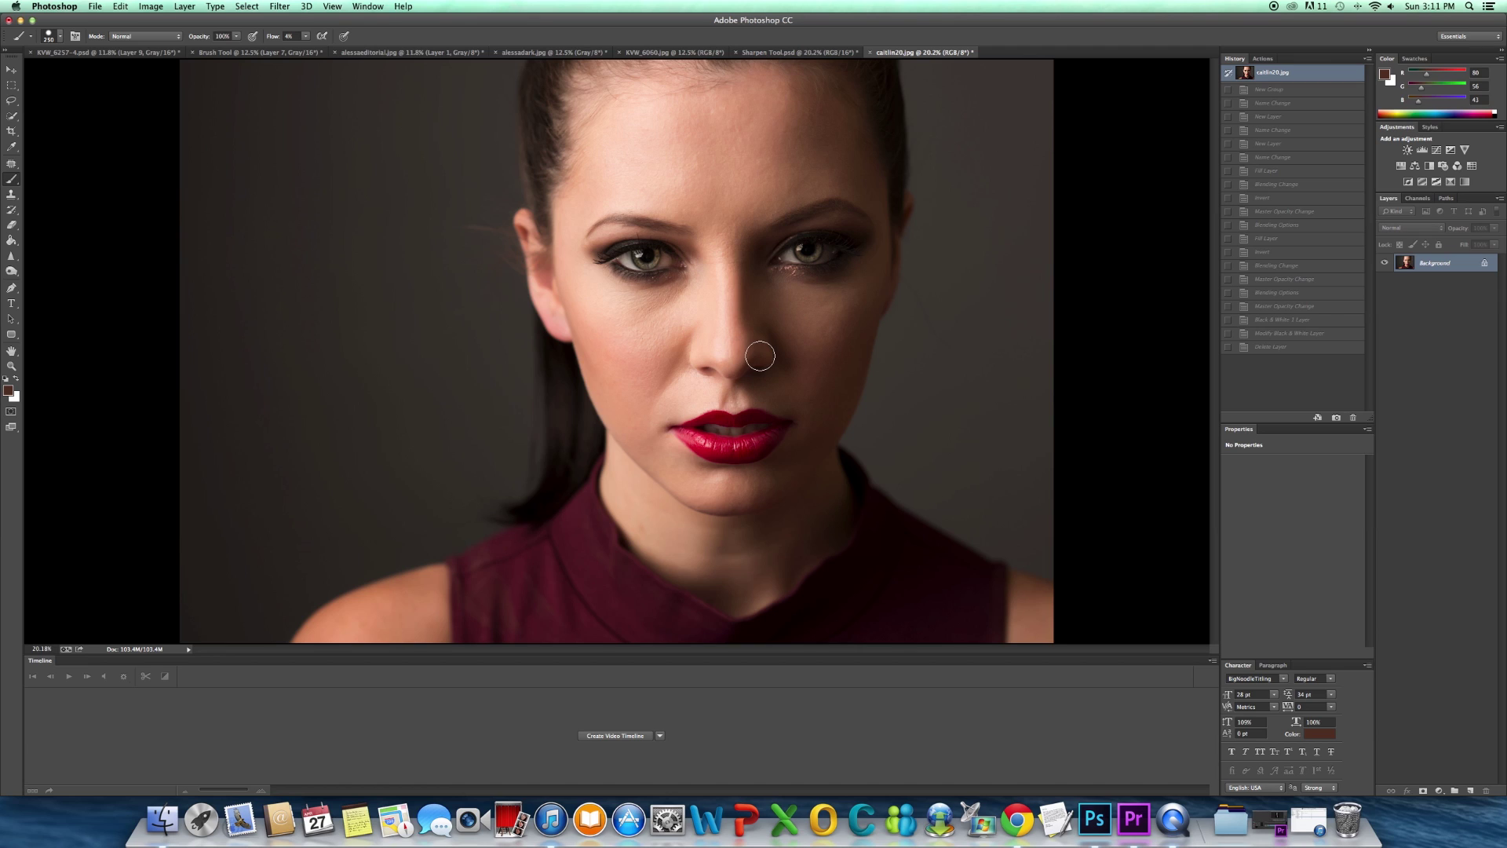
# Preview the finished correction, then revert to the original caitlin20.jpg snapshot.
pyautogui.click(1311, 348)
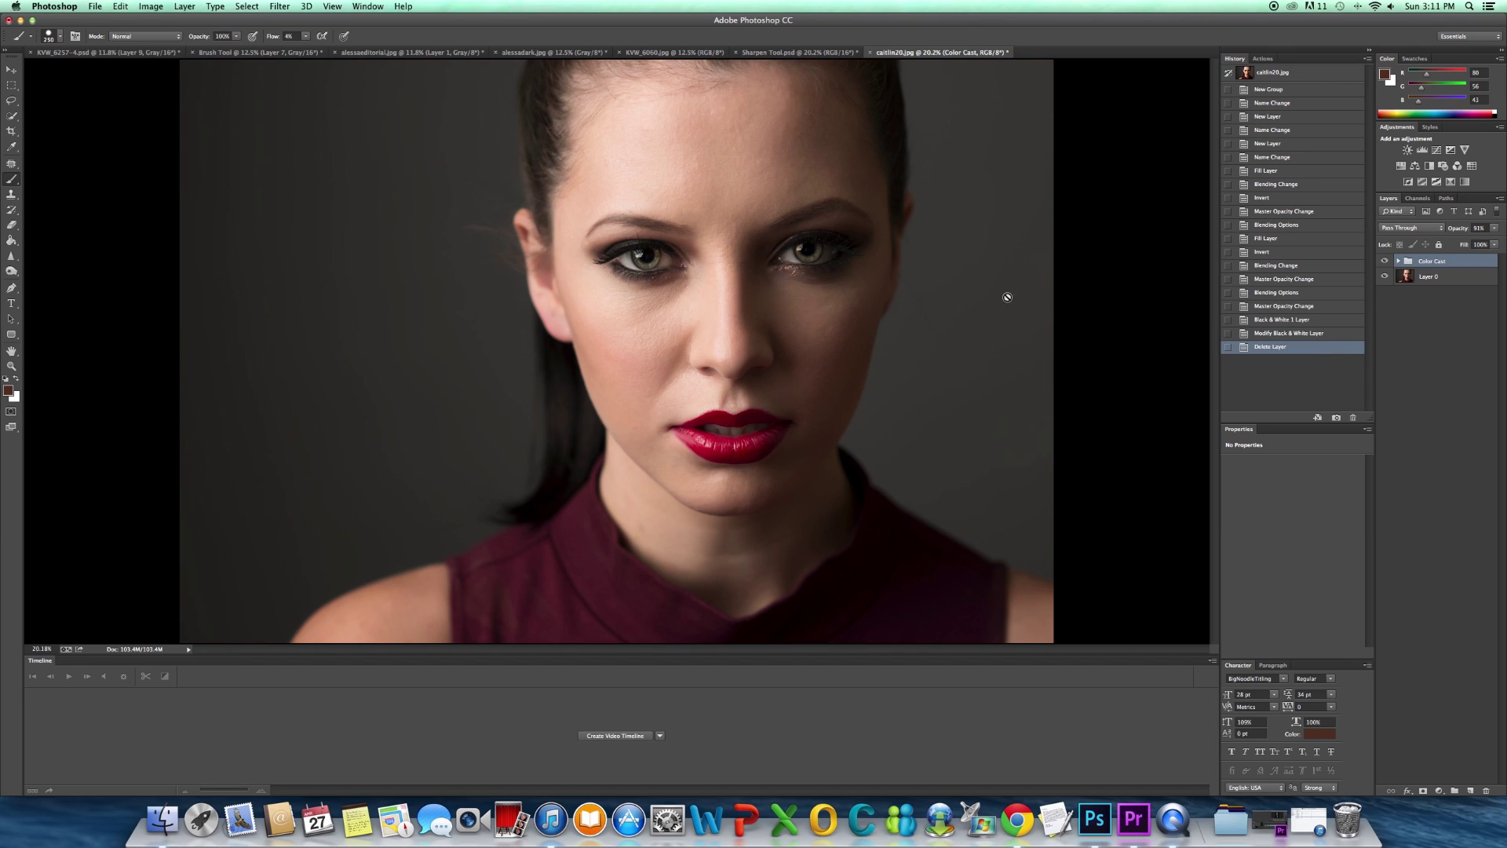
pyautogui.click(1310, 76)
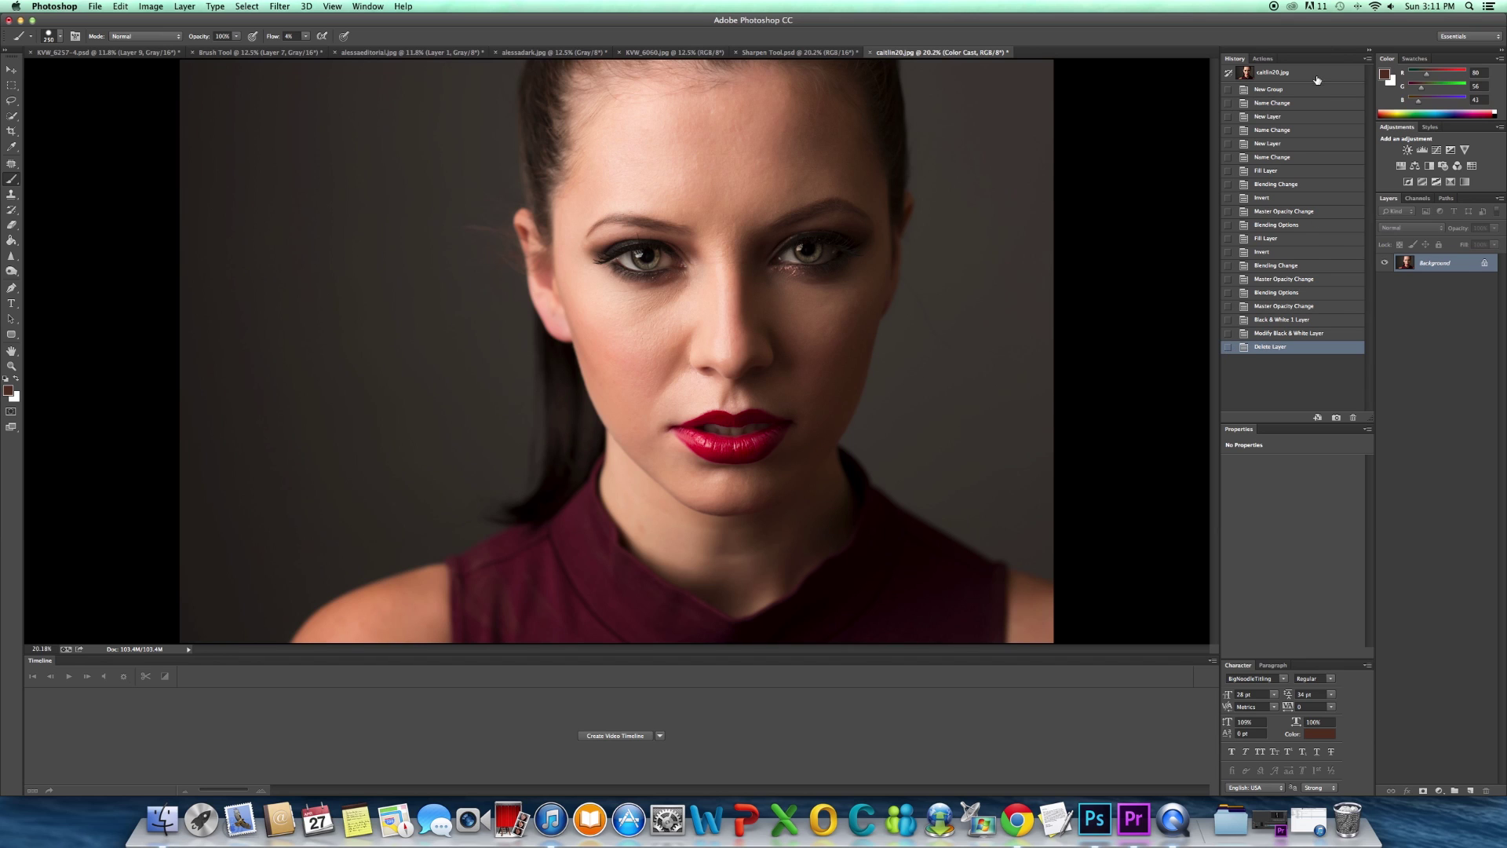
# Create Group 1, undo the accidental extra group, and add two empty layers inside it.
pyautogui.click(1452, 791)
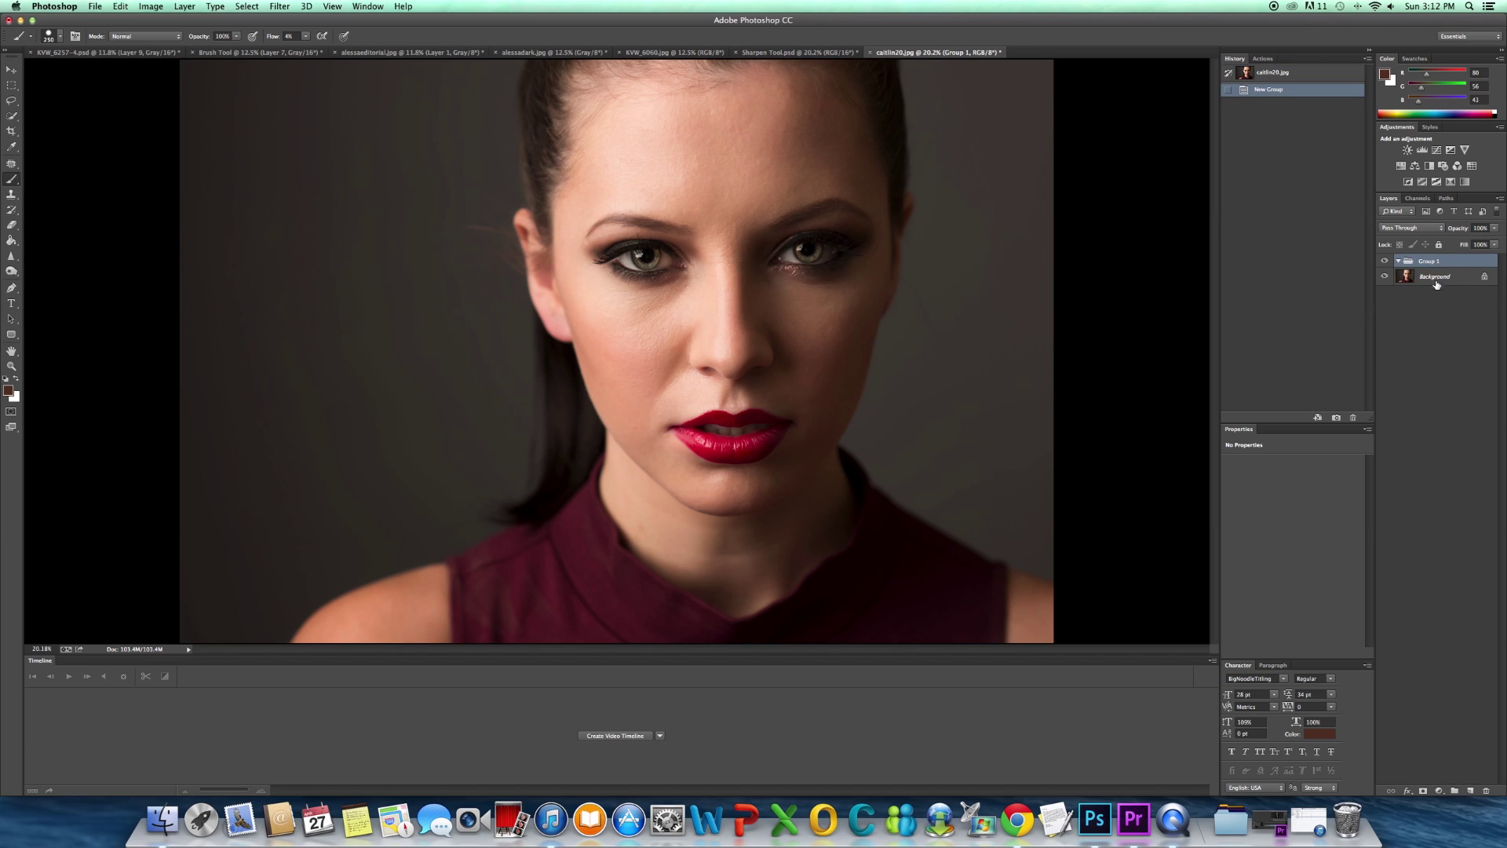
pyautogui.press('super+z')
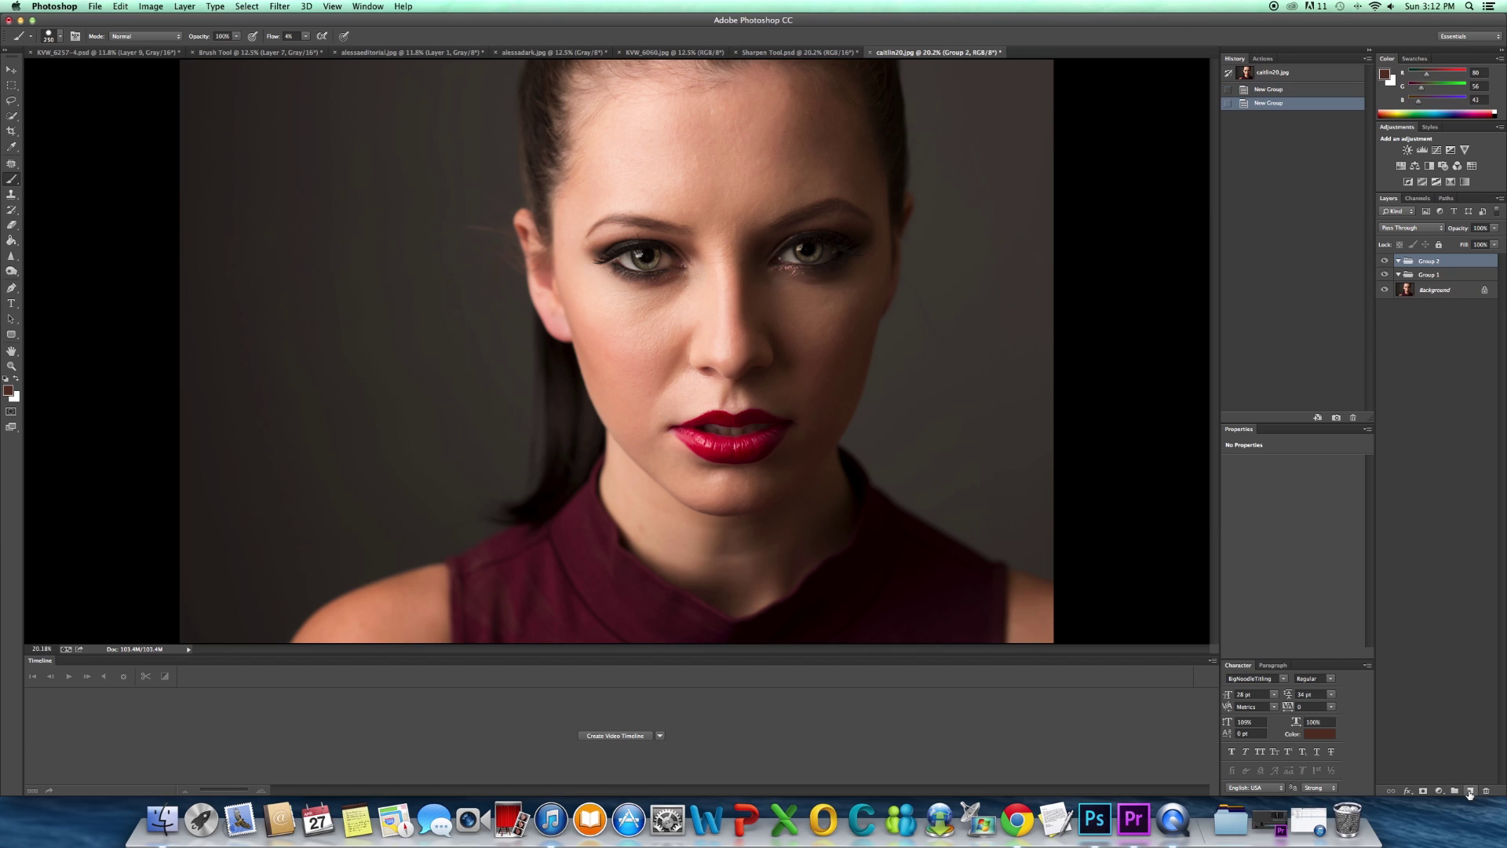
pyautogui.press('super+z')
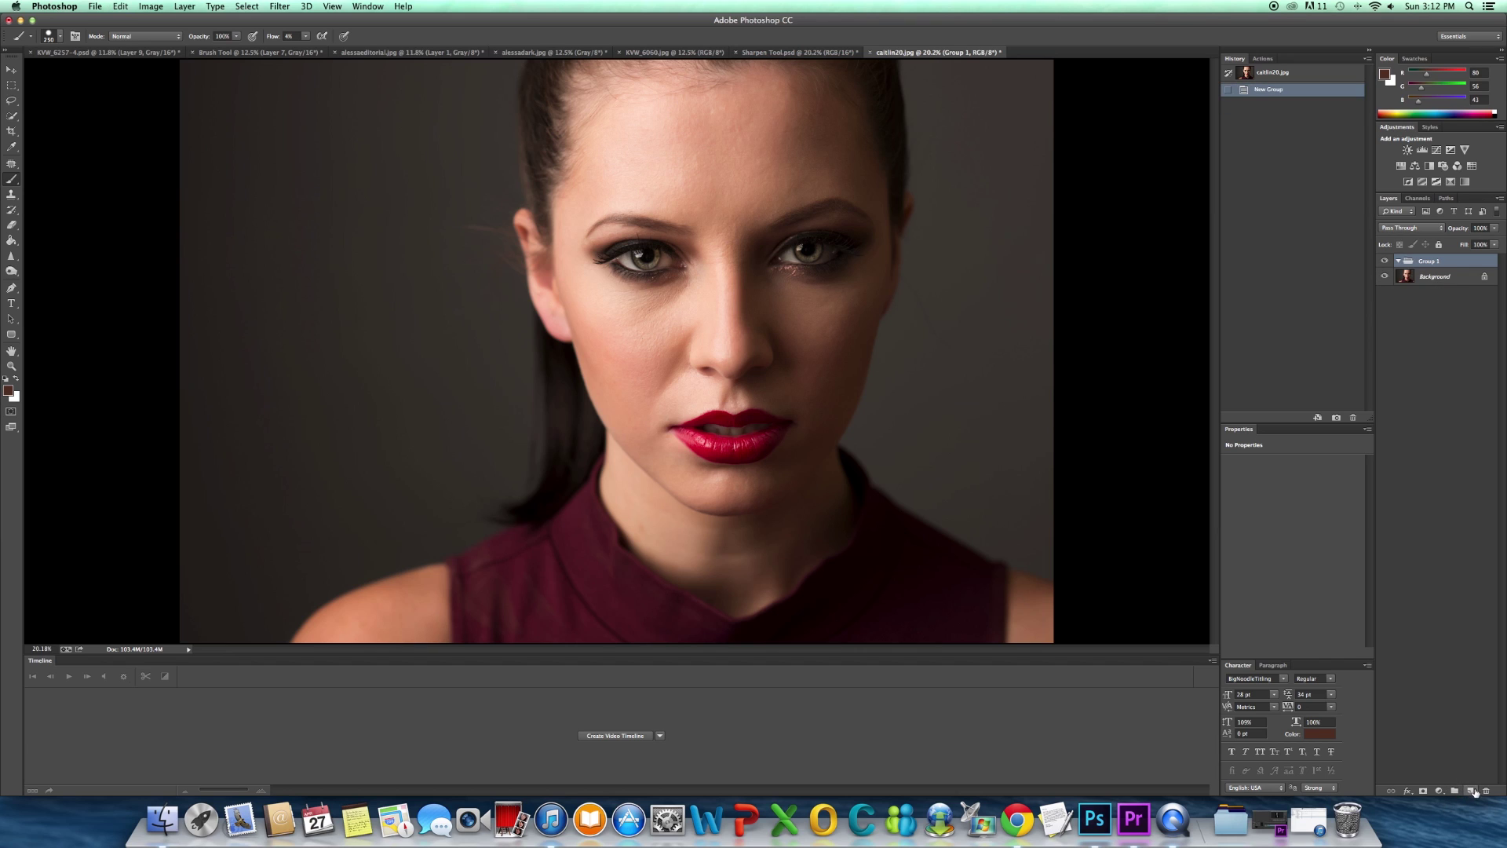
pyautogui.click(1471, 791)
pyautogui.click(1472, 791)
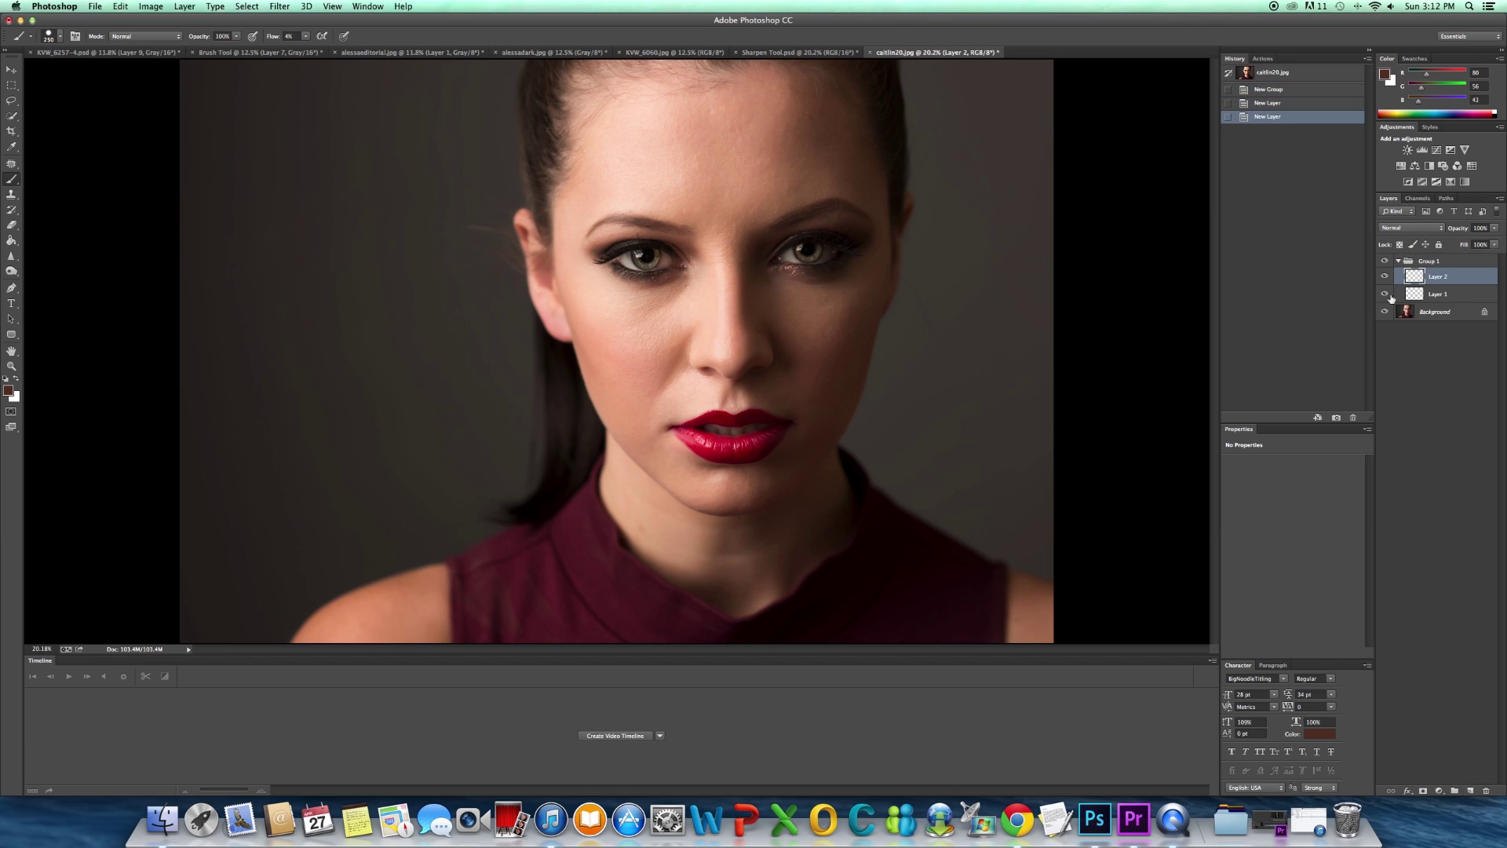
# Rename the two new layers 'highlight' and 'shadow'.
pyautogui.click(1436, 296)
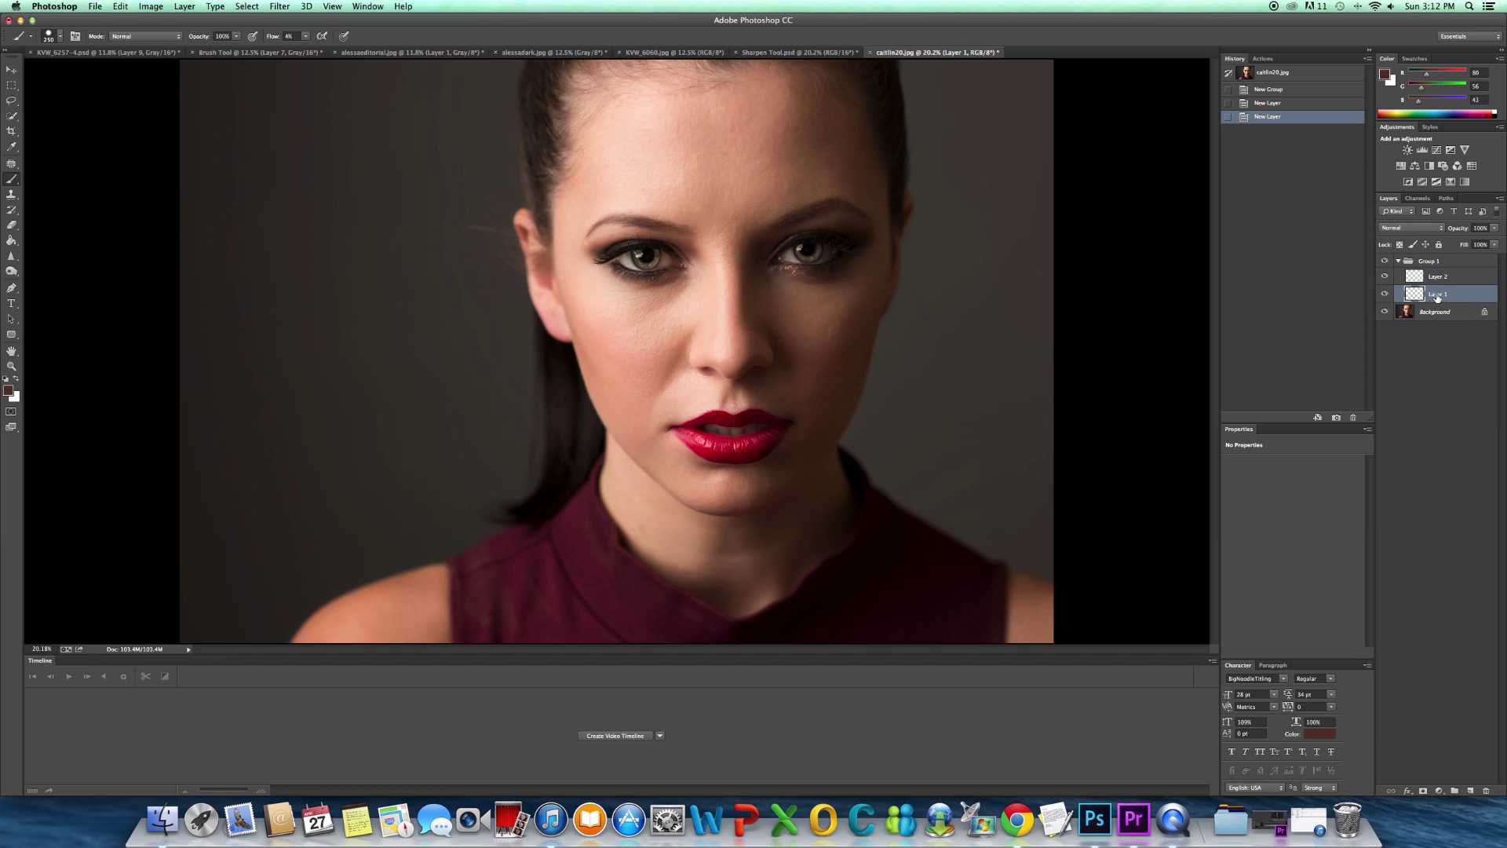
pyautogui.doubleClick(1436, 295)
pyautogui.write('highlight')
pyautogui.press('Return')
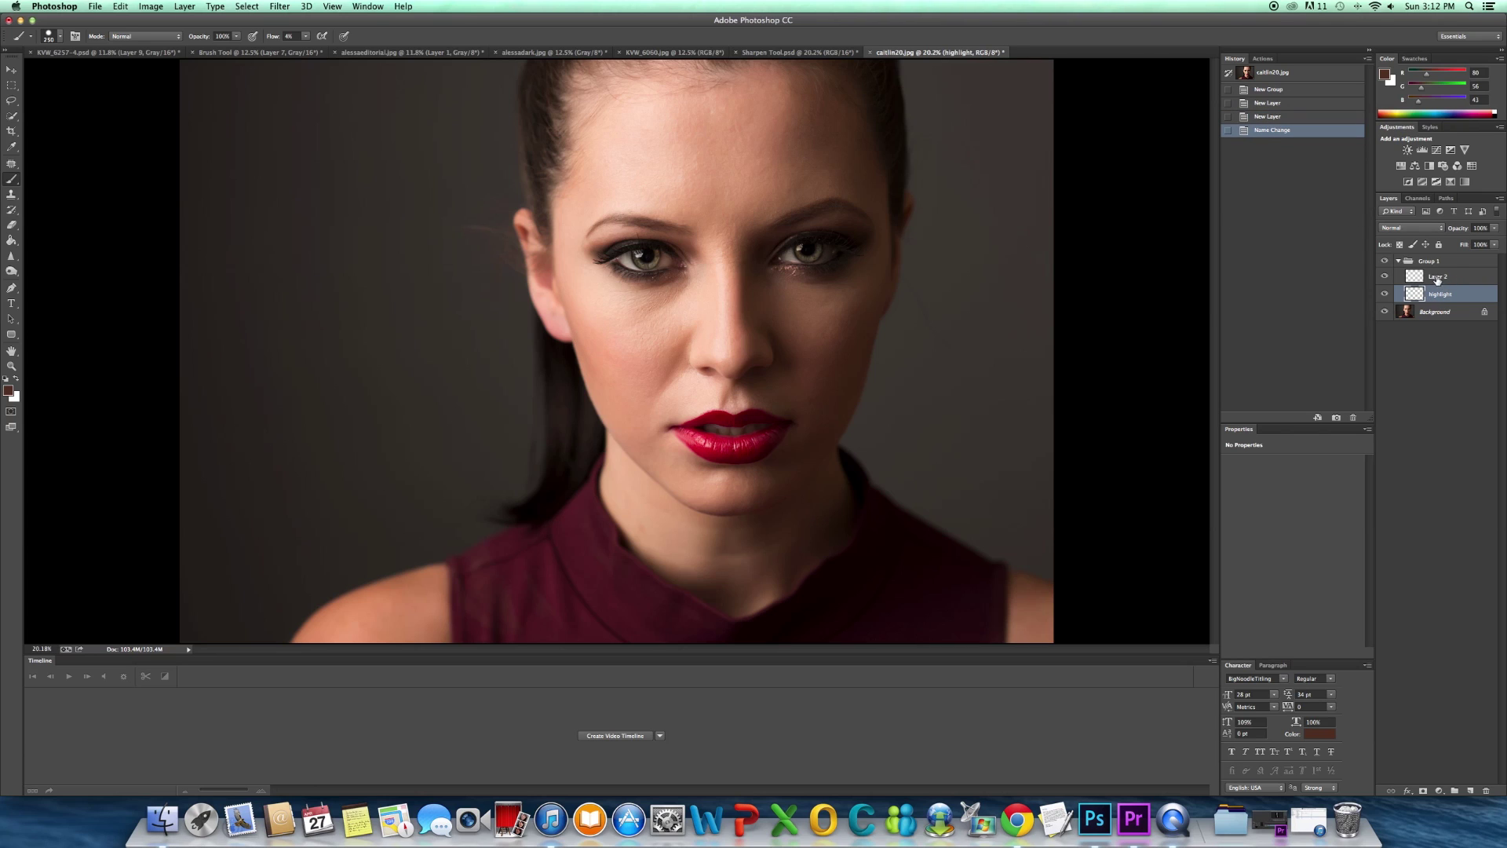
pyautogui.click(1437, 278)
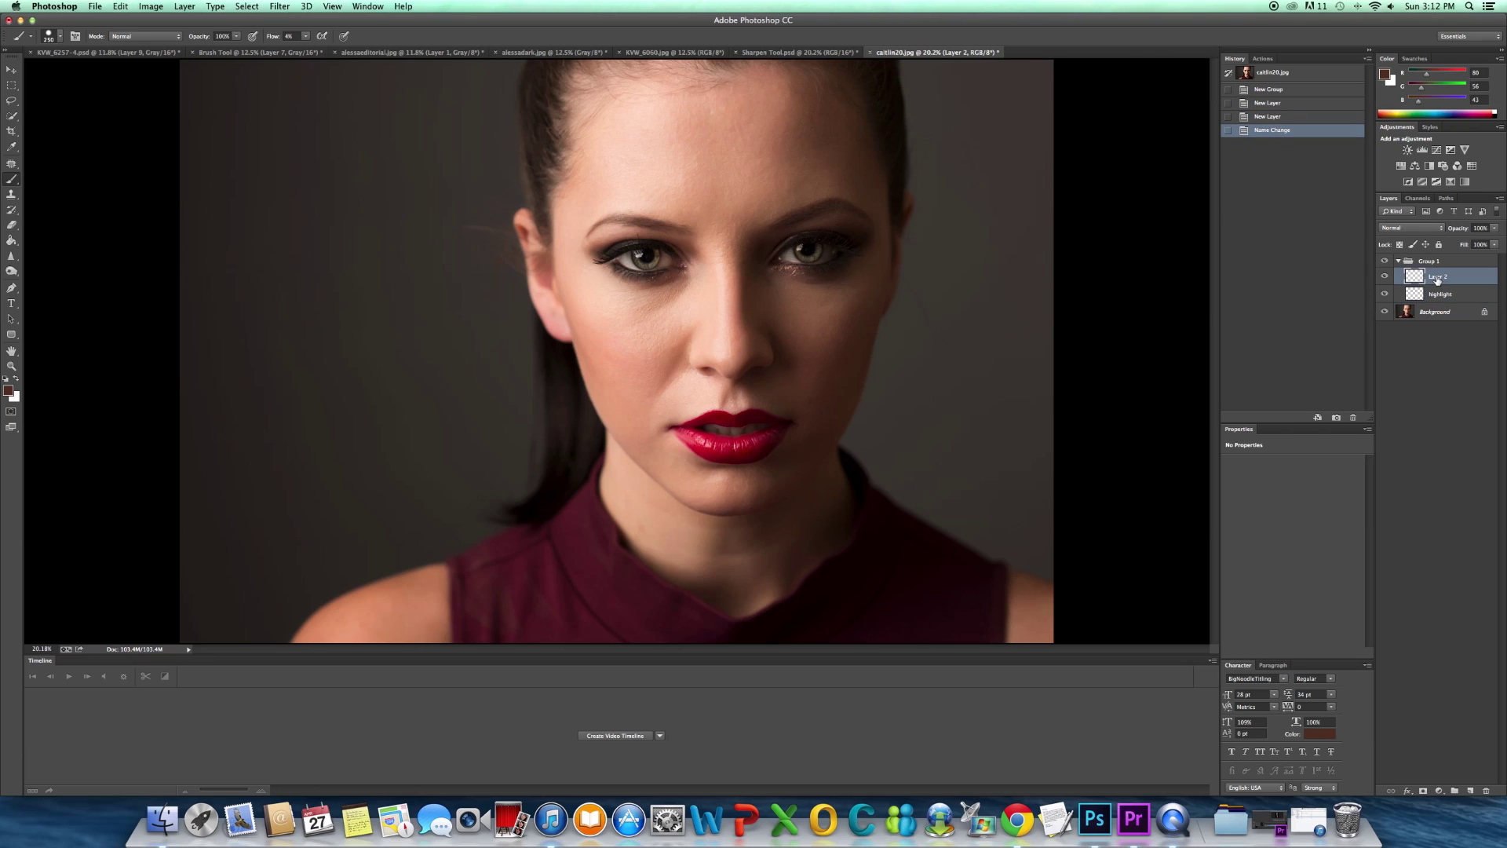
pyautogui.doubleClick(1437, 278)
pyautogui.write('shade')
pyautogui.write('w')
pyautogui.press('Return')
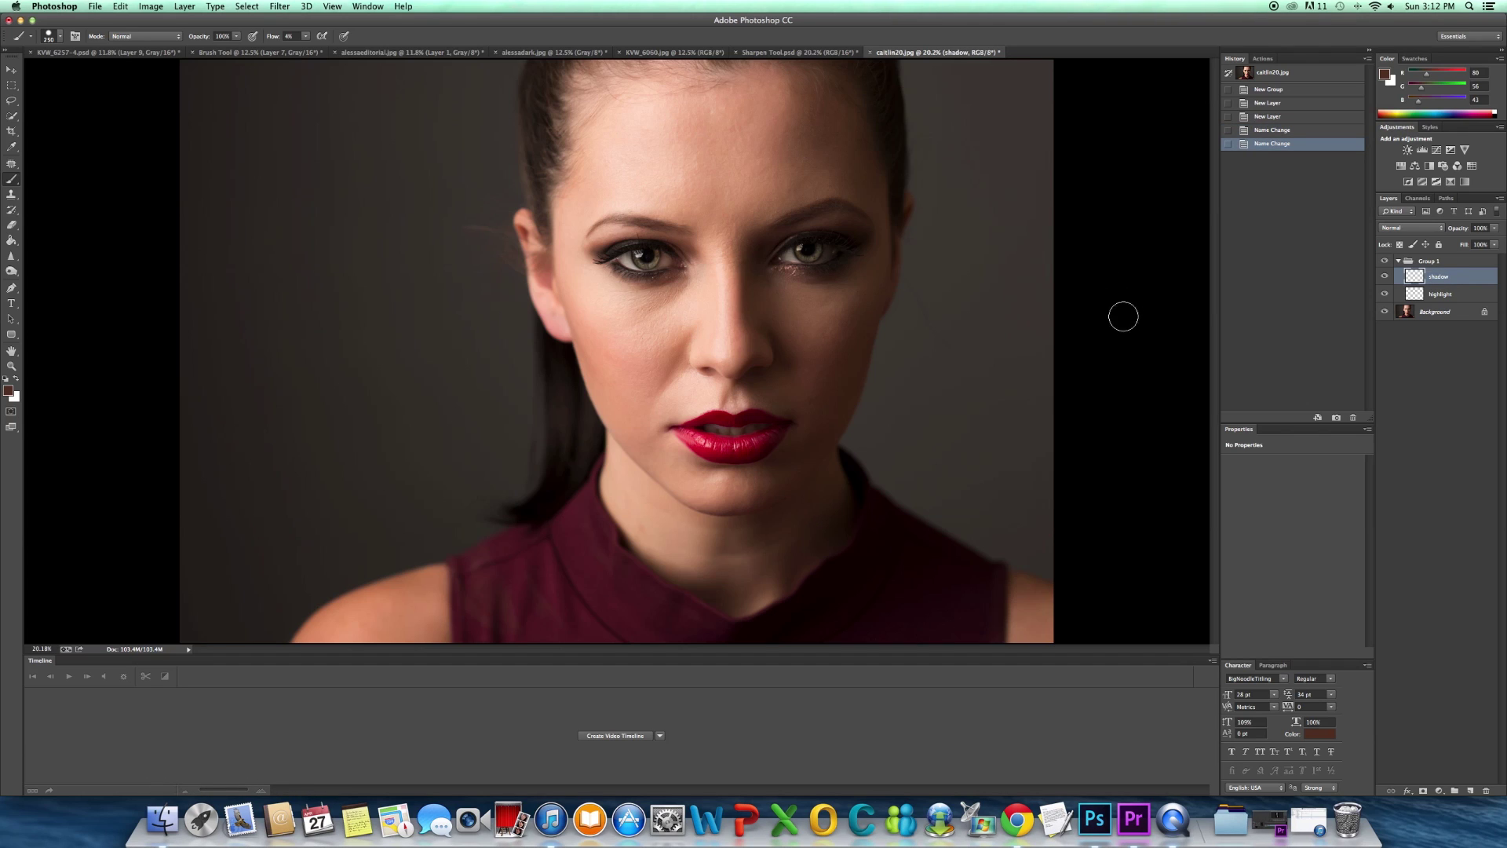
# Fill the highlight layer with a skin tone sampled from the cheek.
pyautogui.press('XF86AudioLowerVolume')
pyautogui.click(1433, 294)
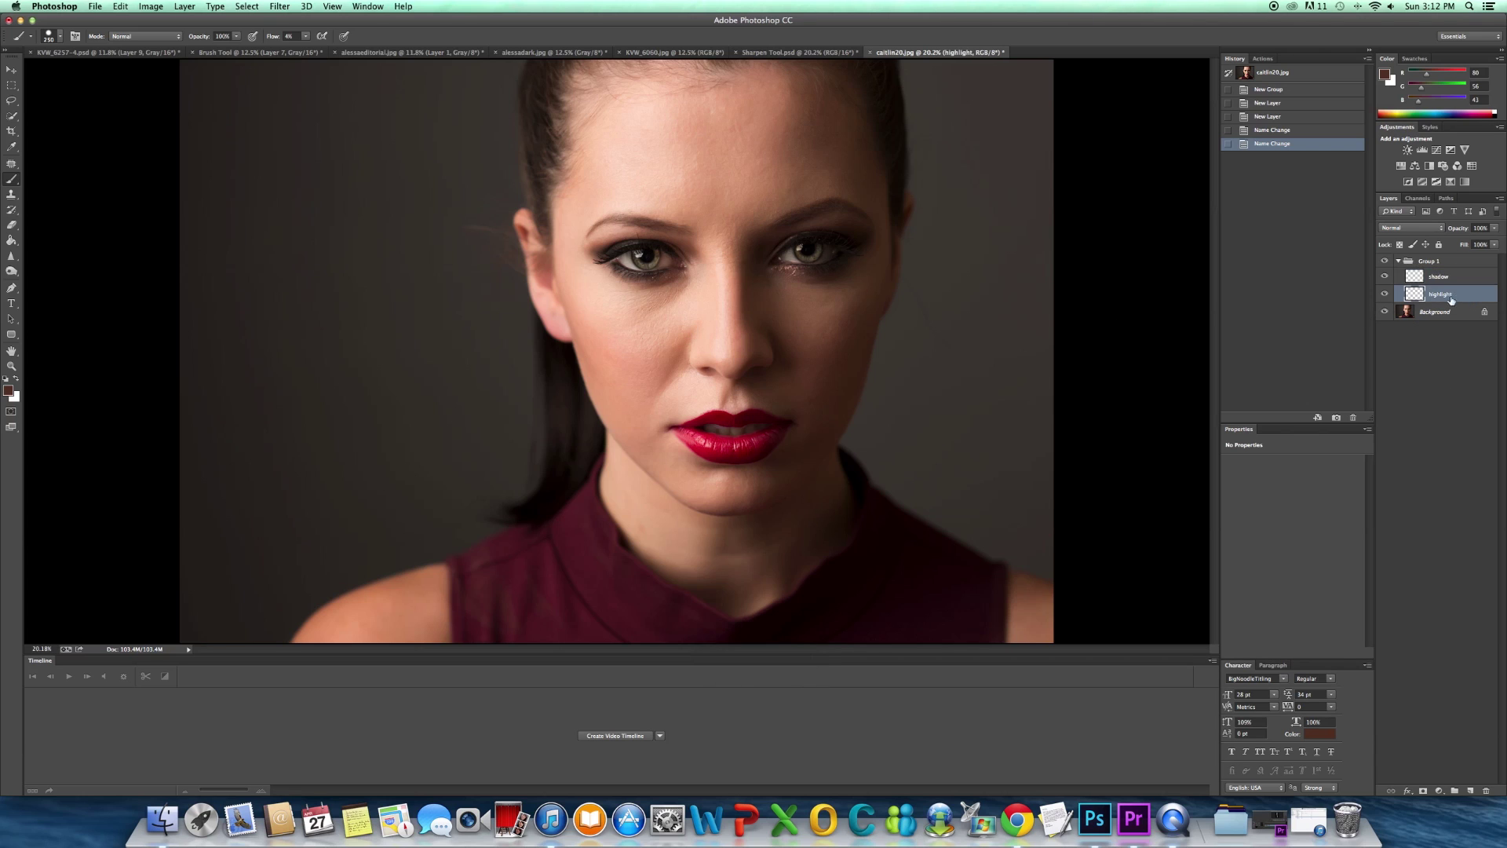
pyautogui.keyDown('alt'); pyautogui.click(636, 313); pyautogui.keyUp('alt')
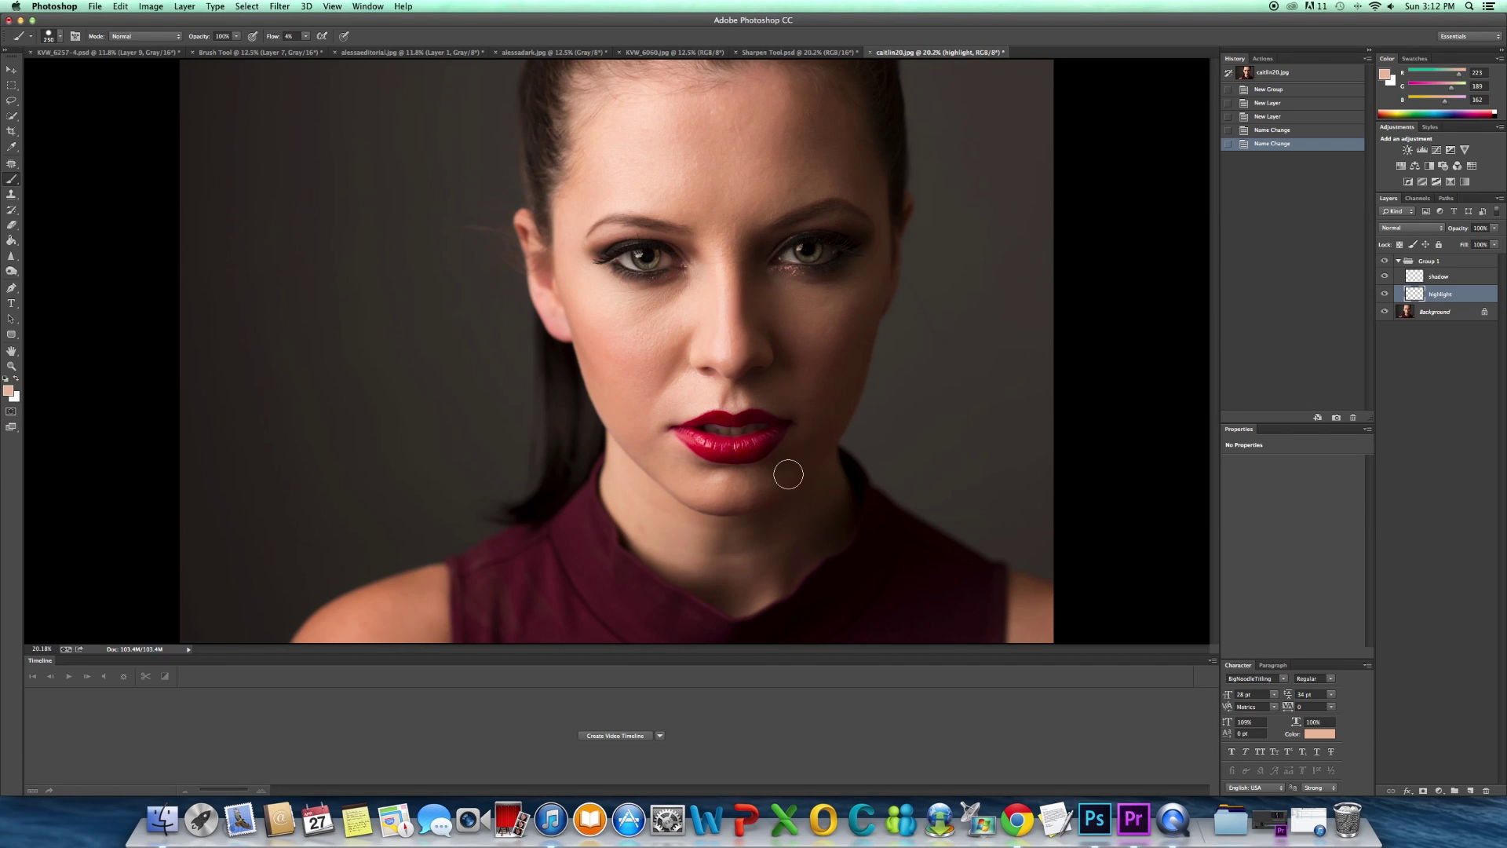
pyautogui.hotkey('alt', 'BackSpace')
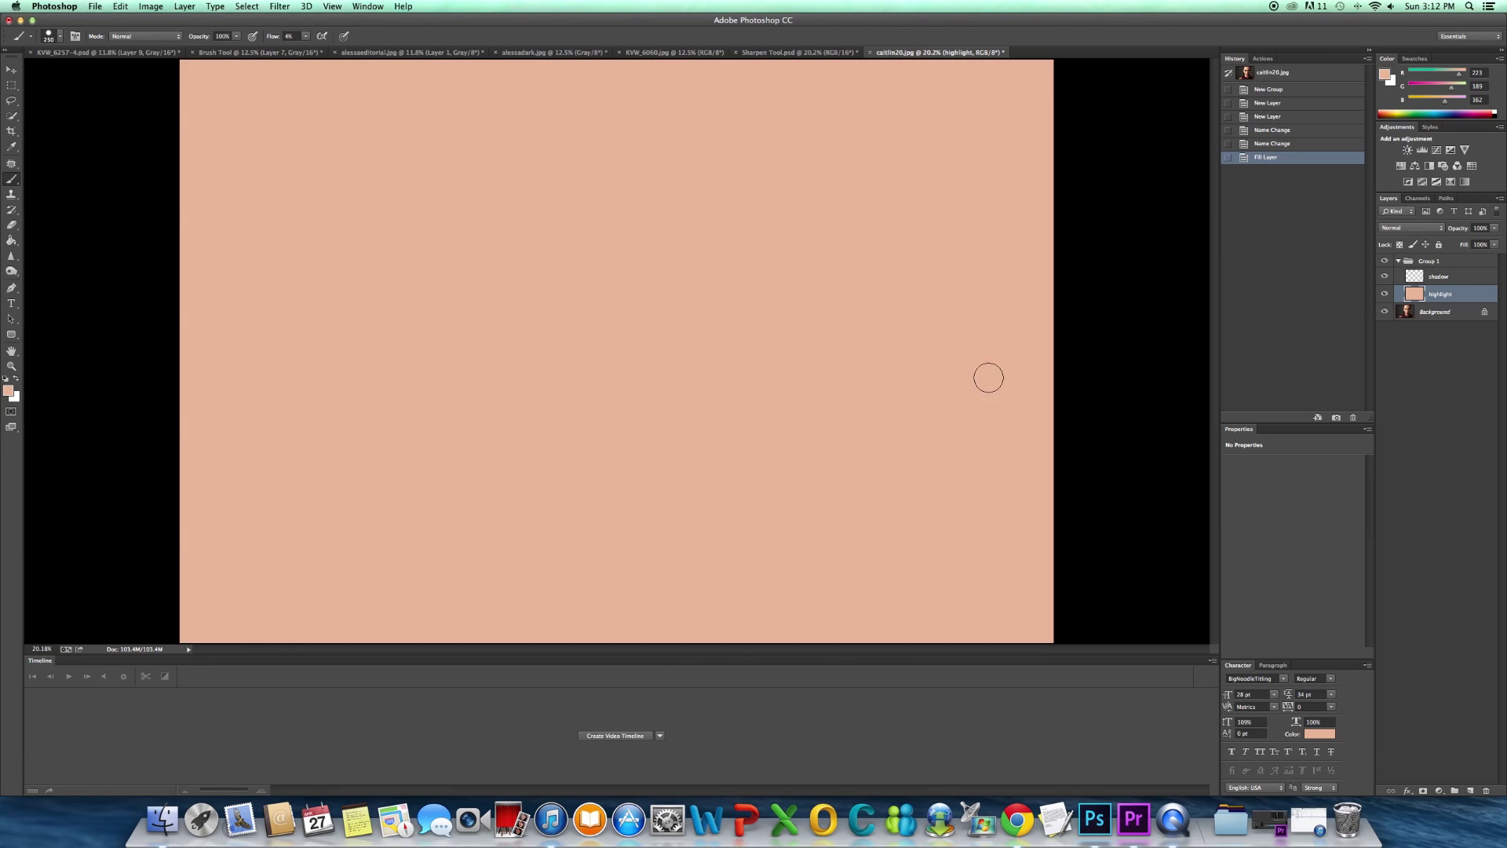
# Set the highlight layer to Color blend mode and invert it to blue.
pyautogui.click(1424, 228)
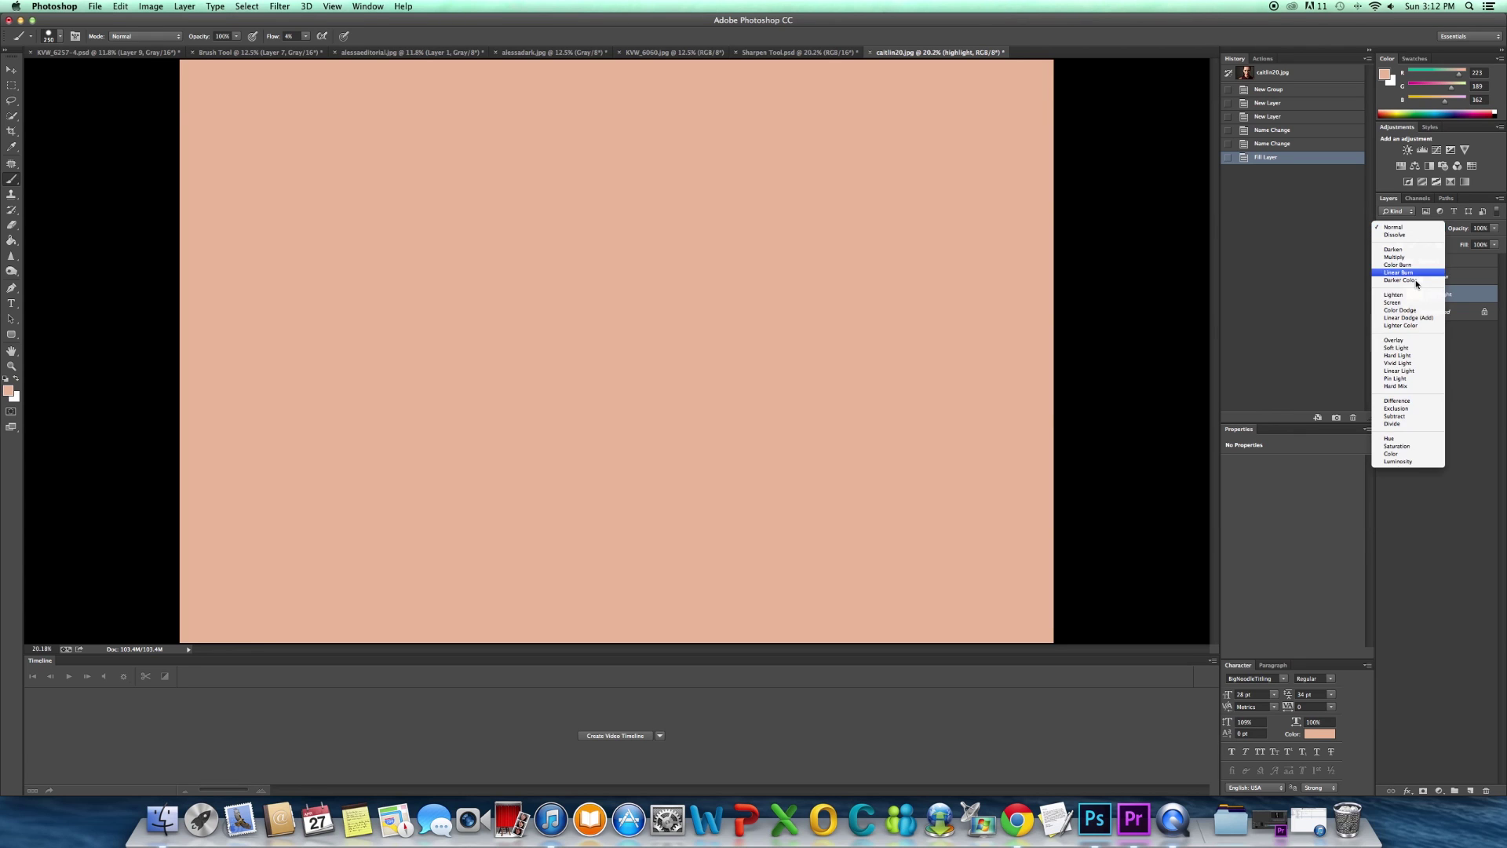
pyautogui.click(1413, 456)
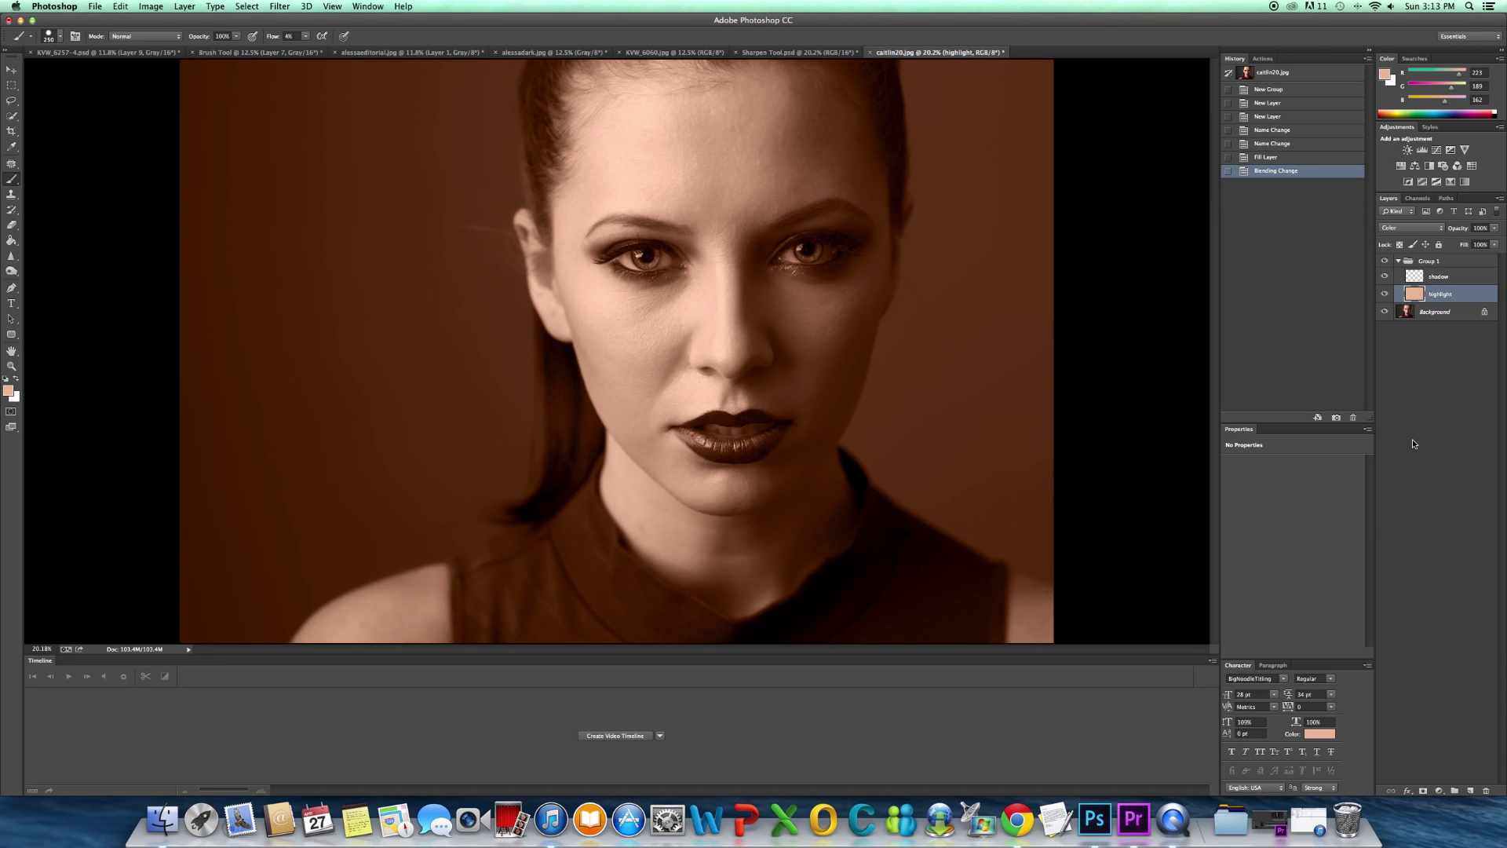
pyautogui.press('super+i')
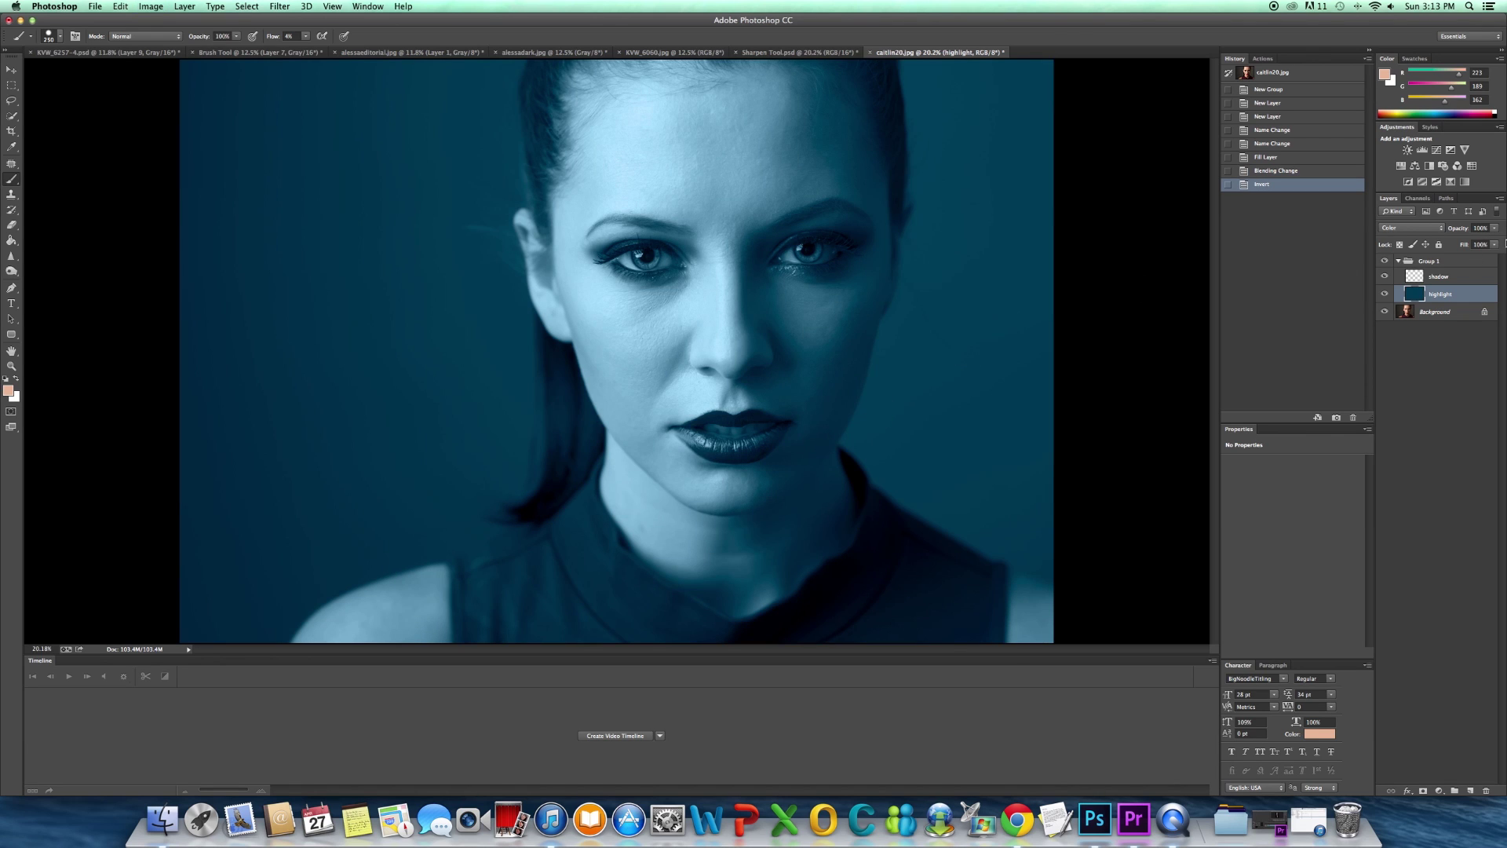
# Lower the highlight layer's opacity to about 12% and open its blending options.
pyautogui.click(1494, 228)
pyautogui.moveTo(1495, 242); pyautogui.dragTo(1460, 243)
pyautogui.moveTo(1444, 238); pyautogui.dragTo(1450, 244)
pyautogui.moveTo(1445, 239); pyautogui.dragTo(1444, 240)
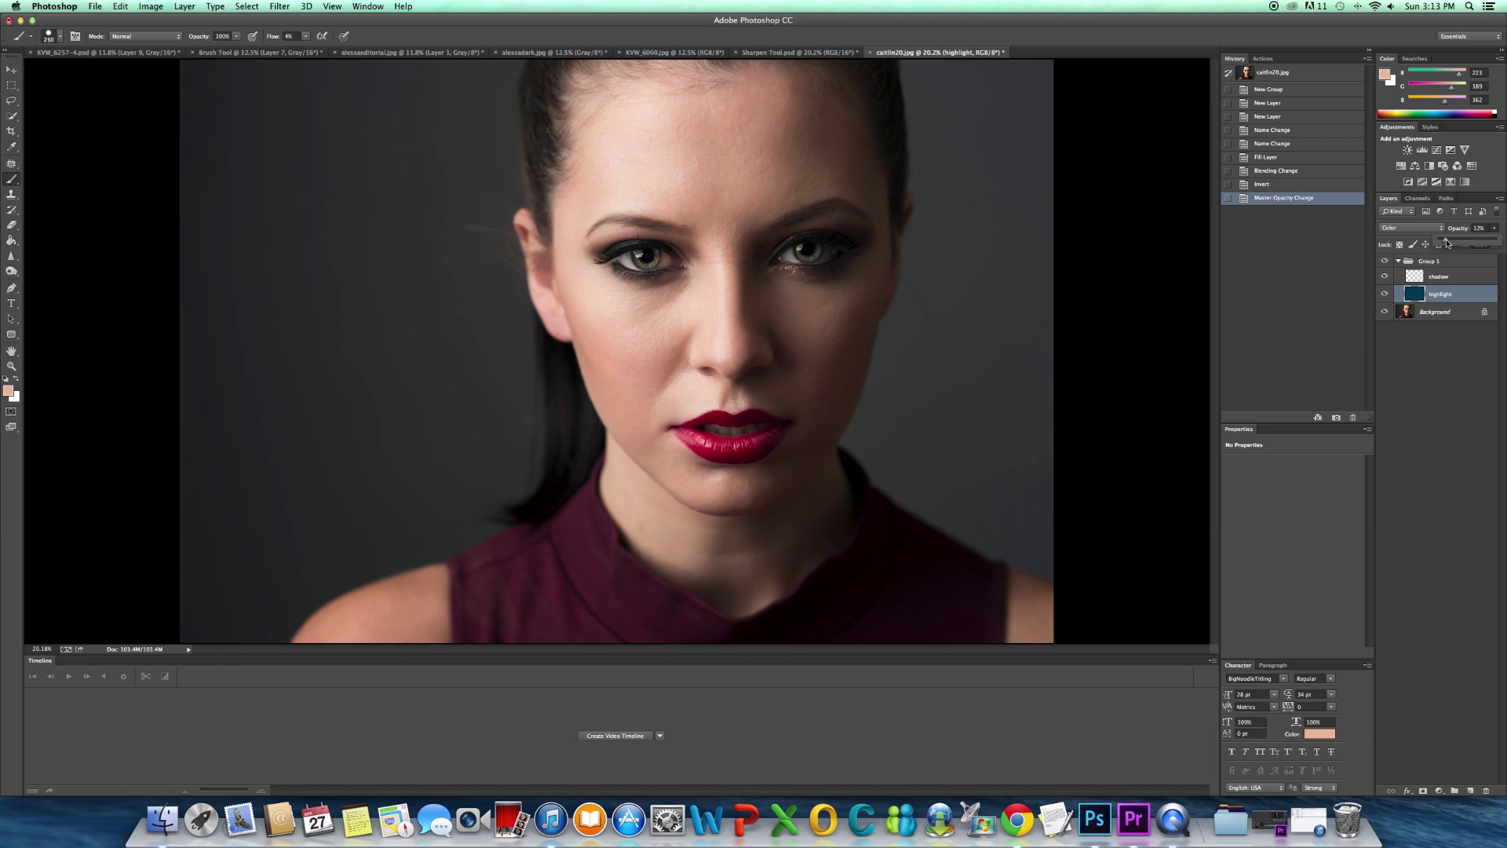
pyautogui.moveTo(1446, 240); pyautogui.dragTo(1444, 240)
pyautogui.doubleClick(1484, 298)
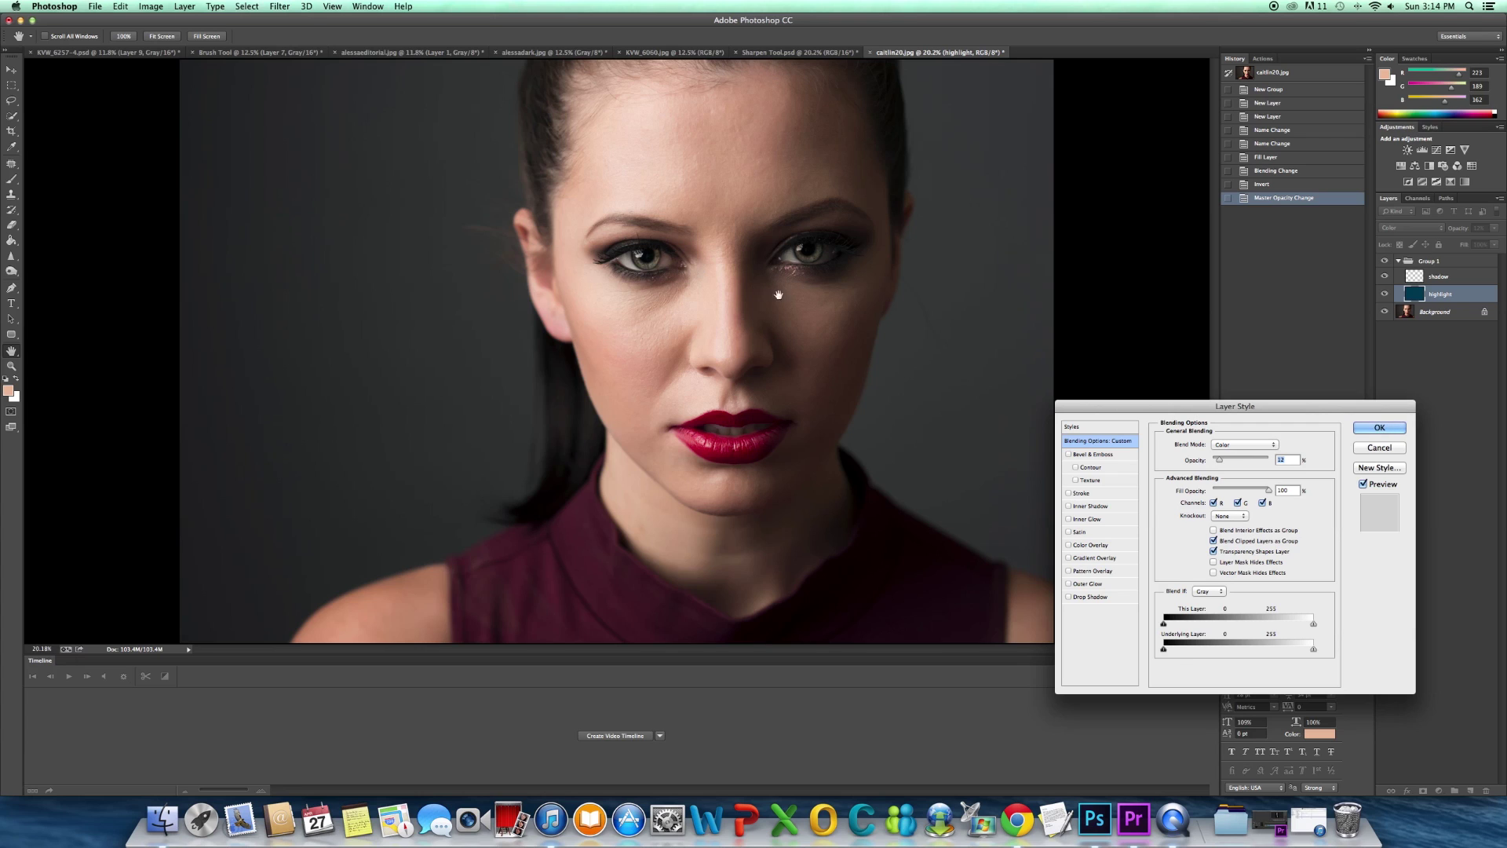
# Split the highlight layer's underlying dark Blend If slider to spare the darkest tones, apply, and select the shadow layer.
pyautogui.moveTo(1163, 649); pyautogui.dragTo(1189, 651)
pyautogui.press('alt')
pyautogui.moveTo(1189, 651); pyautogui.dragTo(1236, 650)
pyautogui.click(1384, 427)
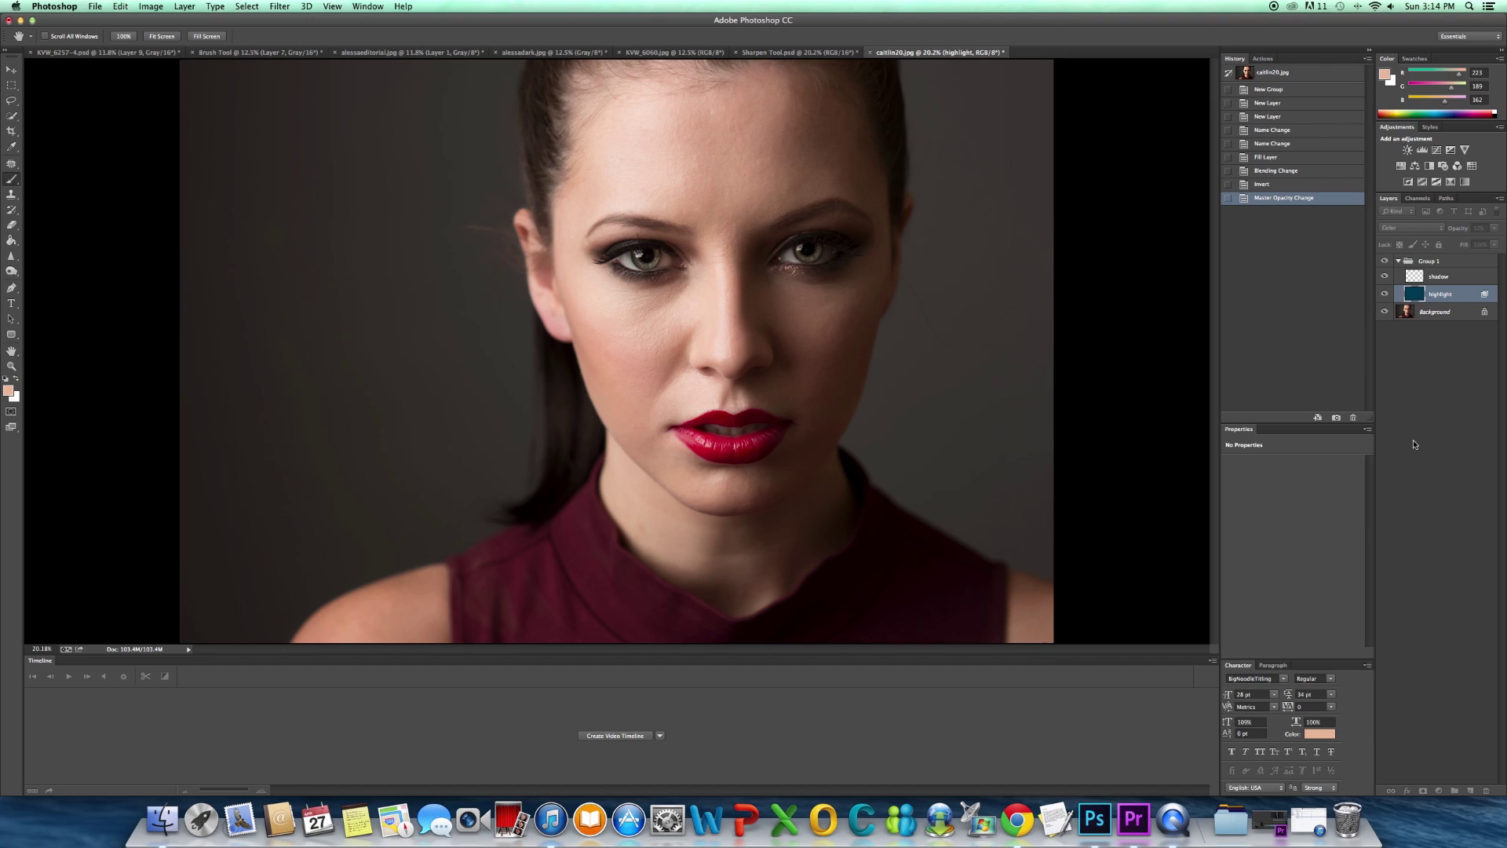
pyautogui.click(1442, 282)
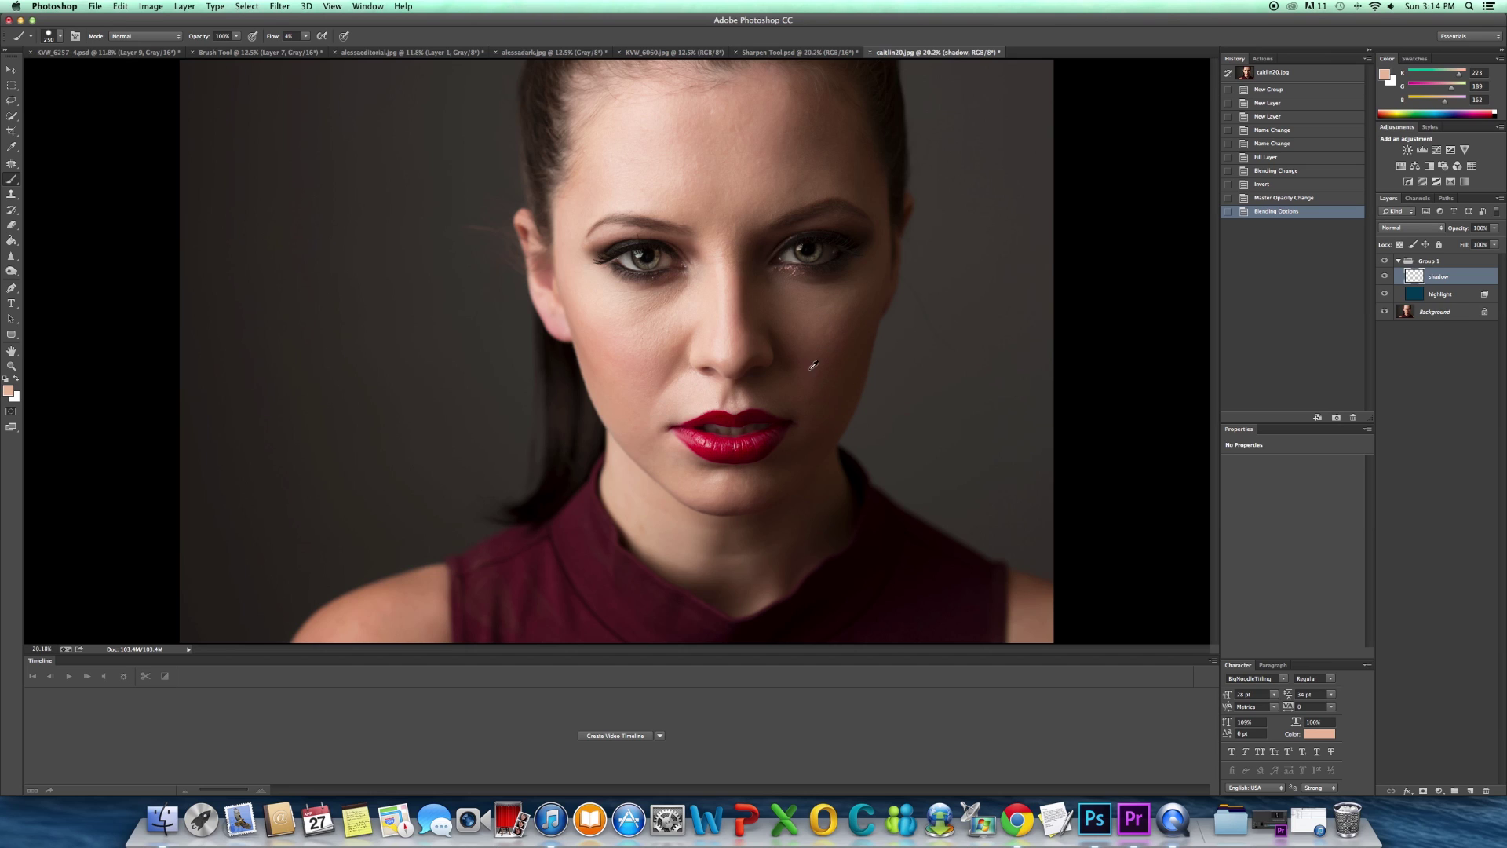
# Fill the shadow layer with a cheek-shadow brown, inverted to light blue.
pyautogui.keyDown('alt'); pyautogui.click(847, 336); pyautogui.keyUp('alt')
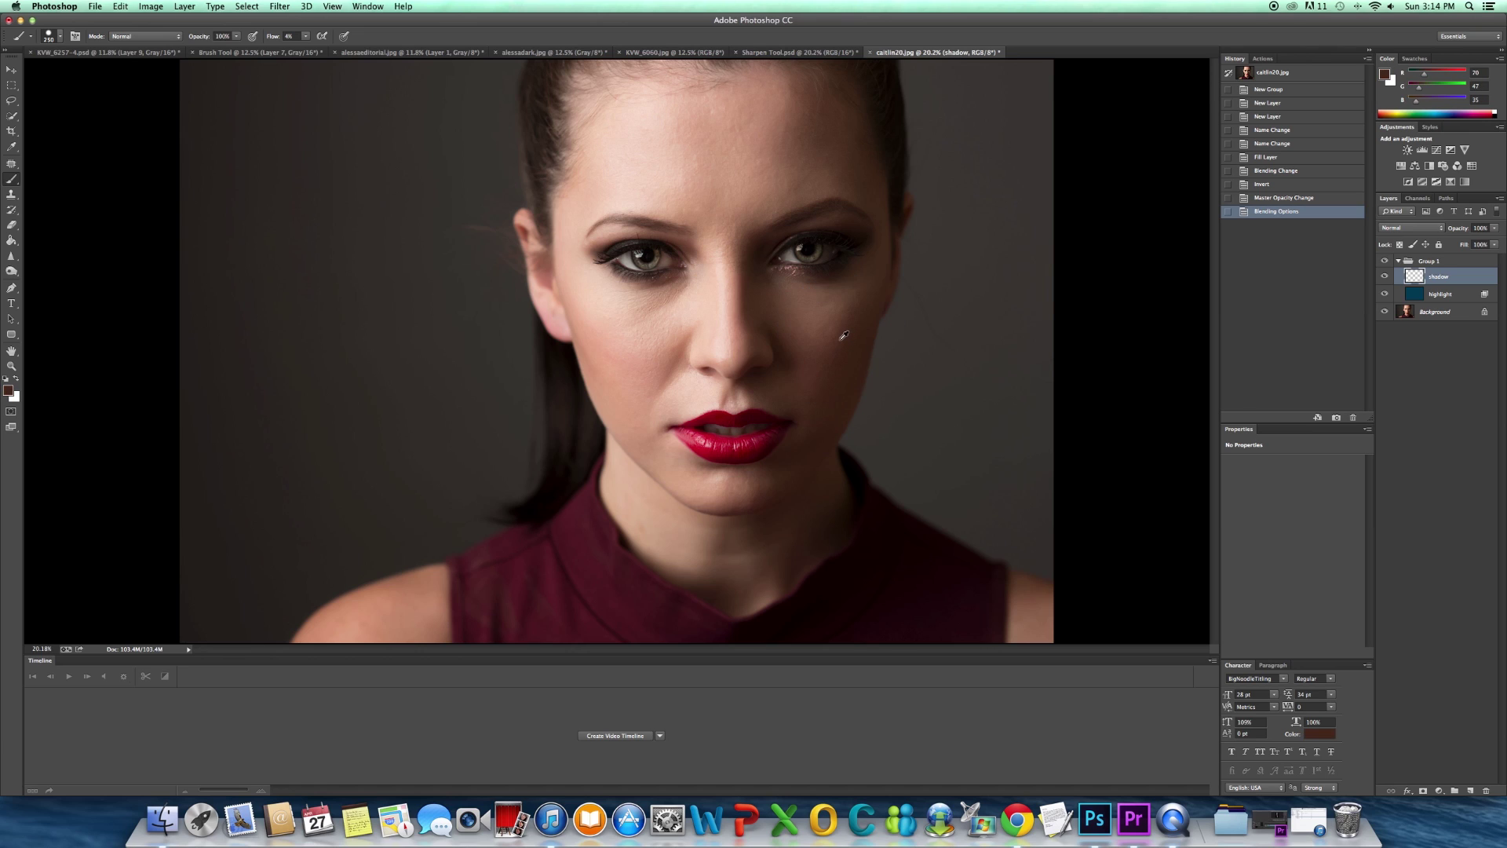
pyautogui.keyDown('alt'); pyautogui.click(846, 337); pyautogui.keyUp('alt')
pyautogui.keyDown('alt'); pyautogui.click(845, 336); pyautogui.keyUp('alt')
pyautogui.hotkey('alt', 'BackSpace')
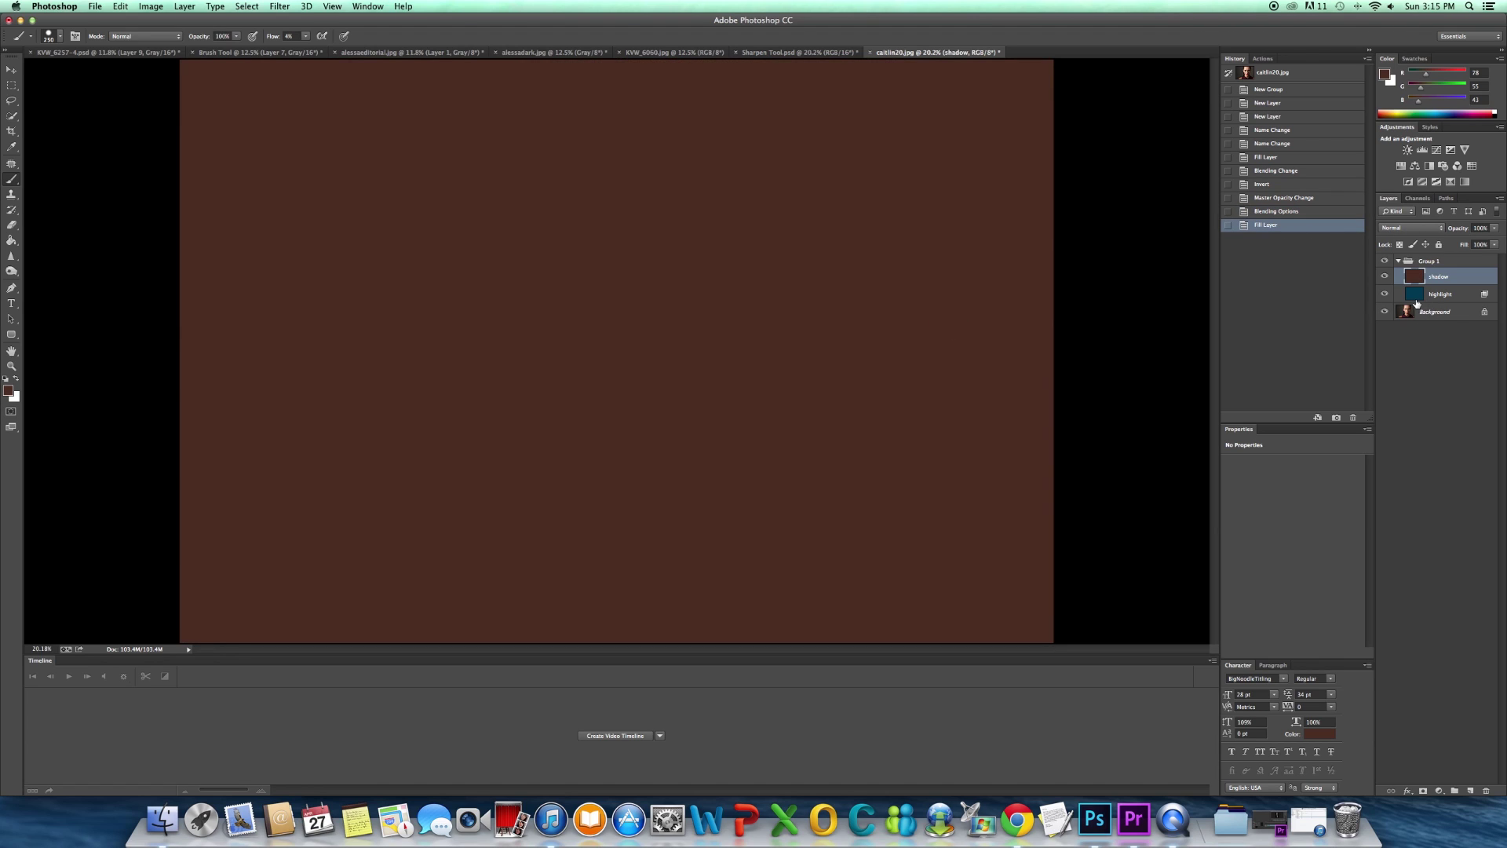
pyautogui.hotkey('ctrl', 'i')
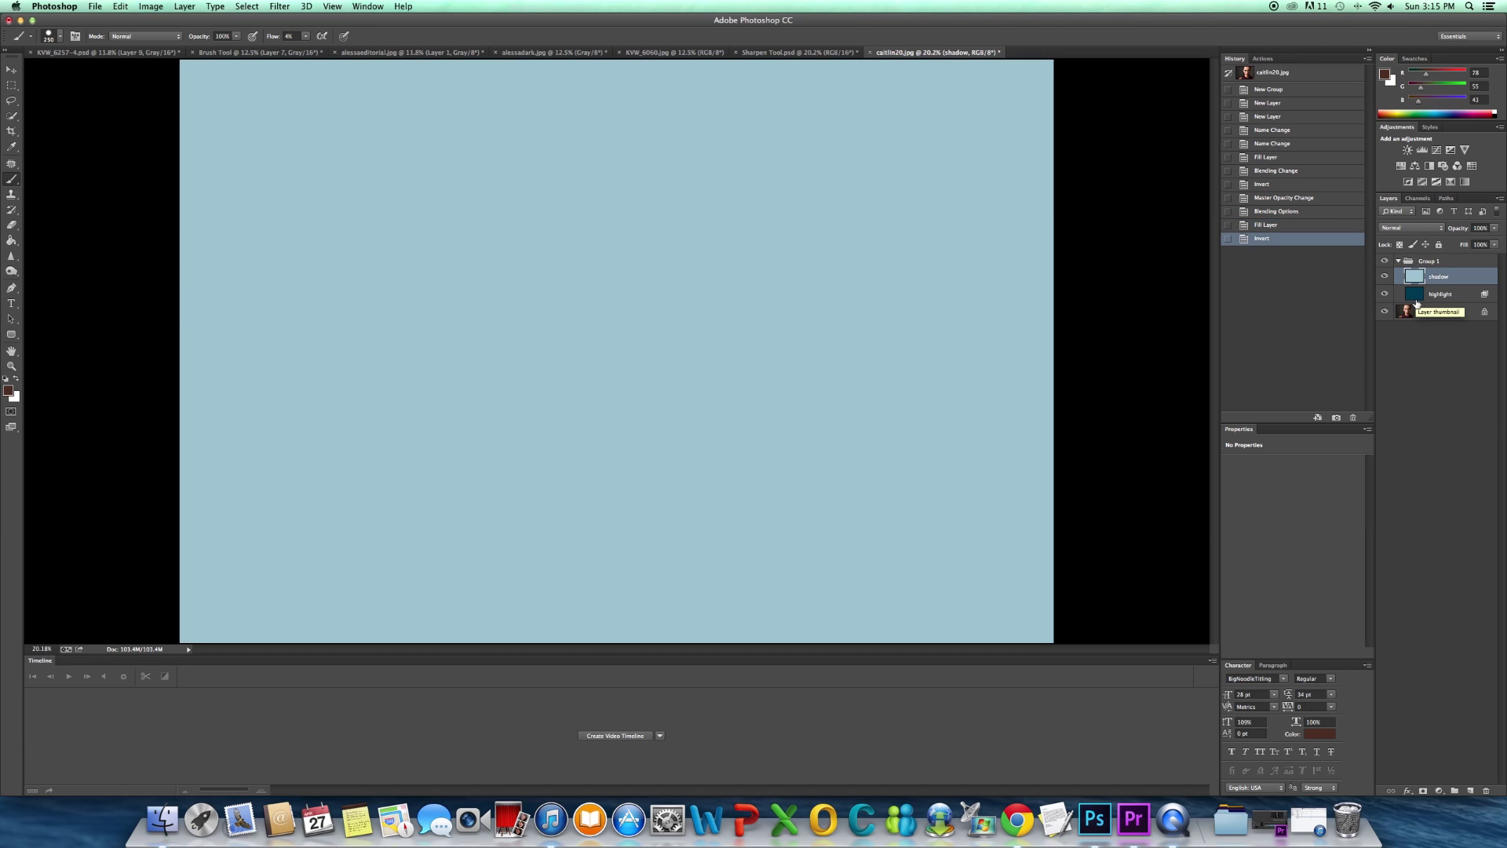
# Set the shadow layer's blend mode to Color.
pyautogui.click(1409, 228)
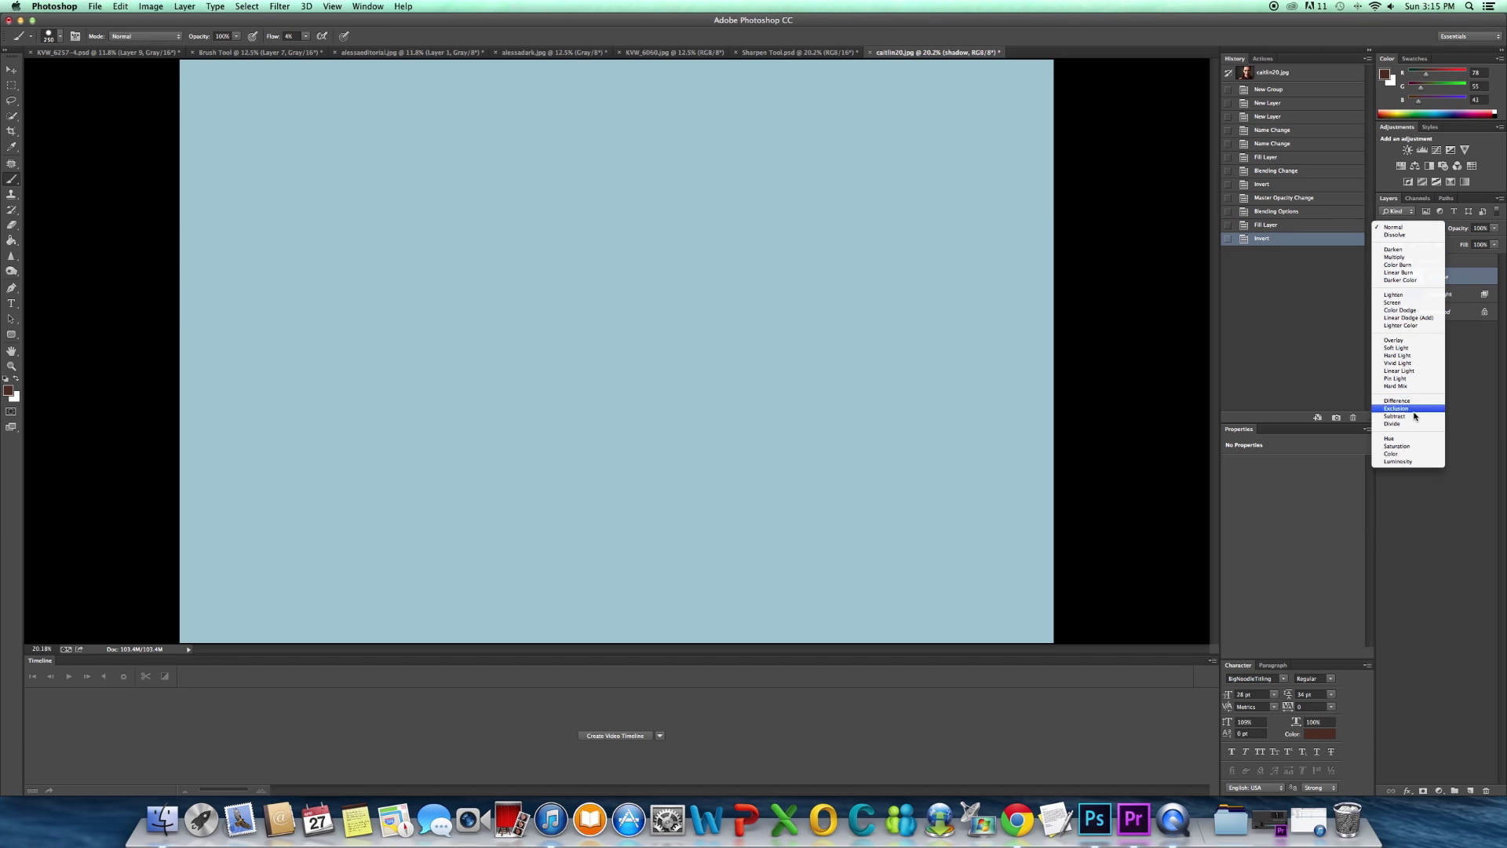
pyautogui.click(1401, 454)
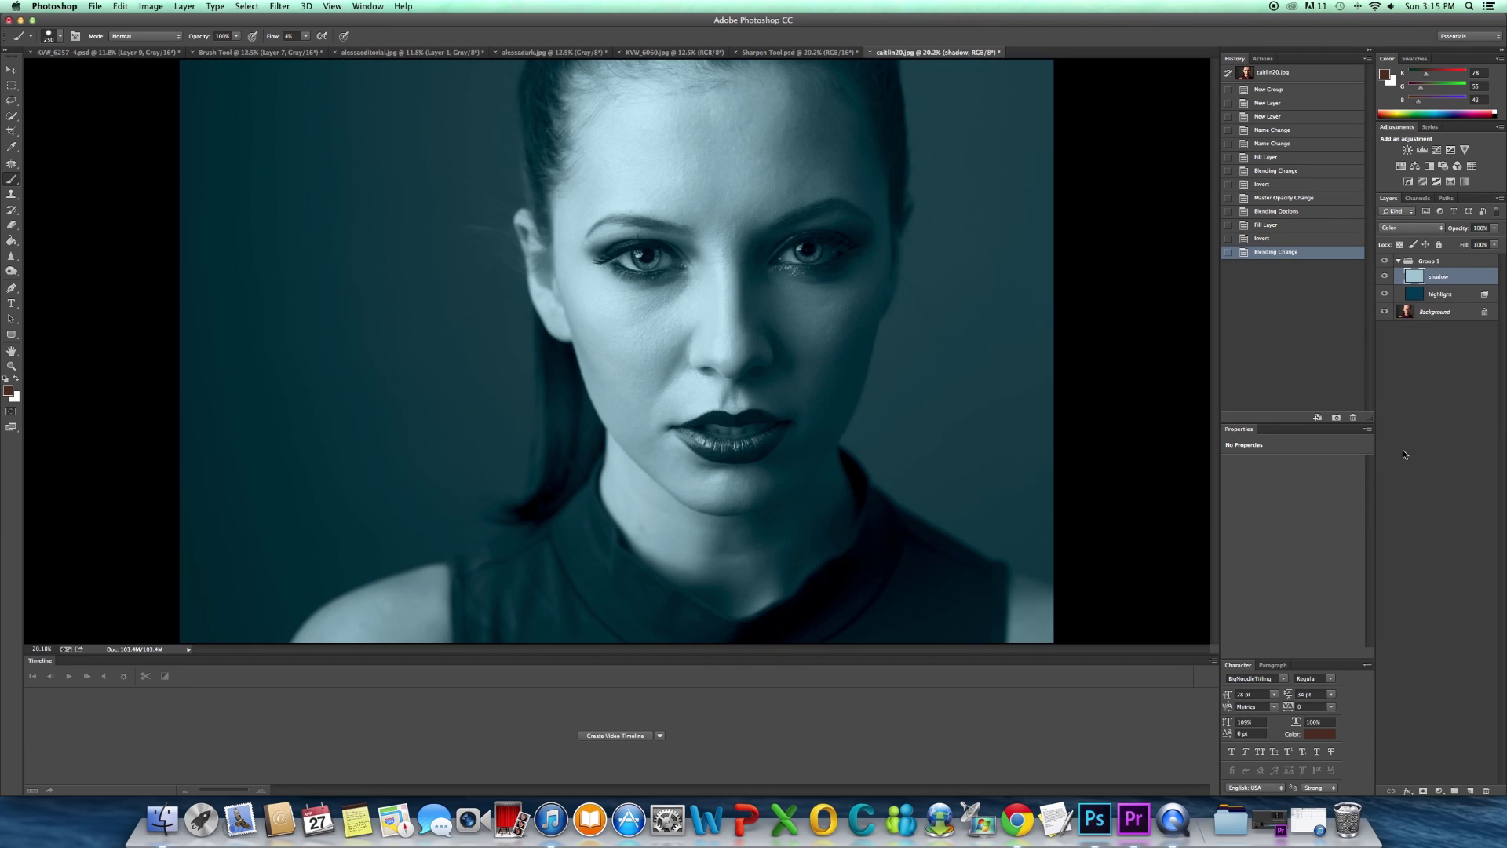
pyautogui.click(1494, 228)
# Hide the highlight layer and set the shadow layer's opacity to 10%.
pyautogui.moveTo(1494, 244); pyautogui.dragTo(1463, 243)
pyautogui.moveTo(1447, 242); pyautogui.dragTo(1442, 242)
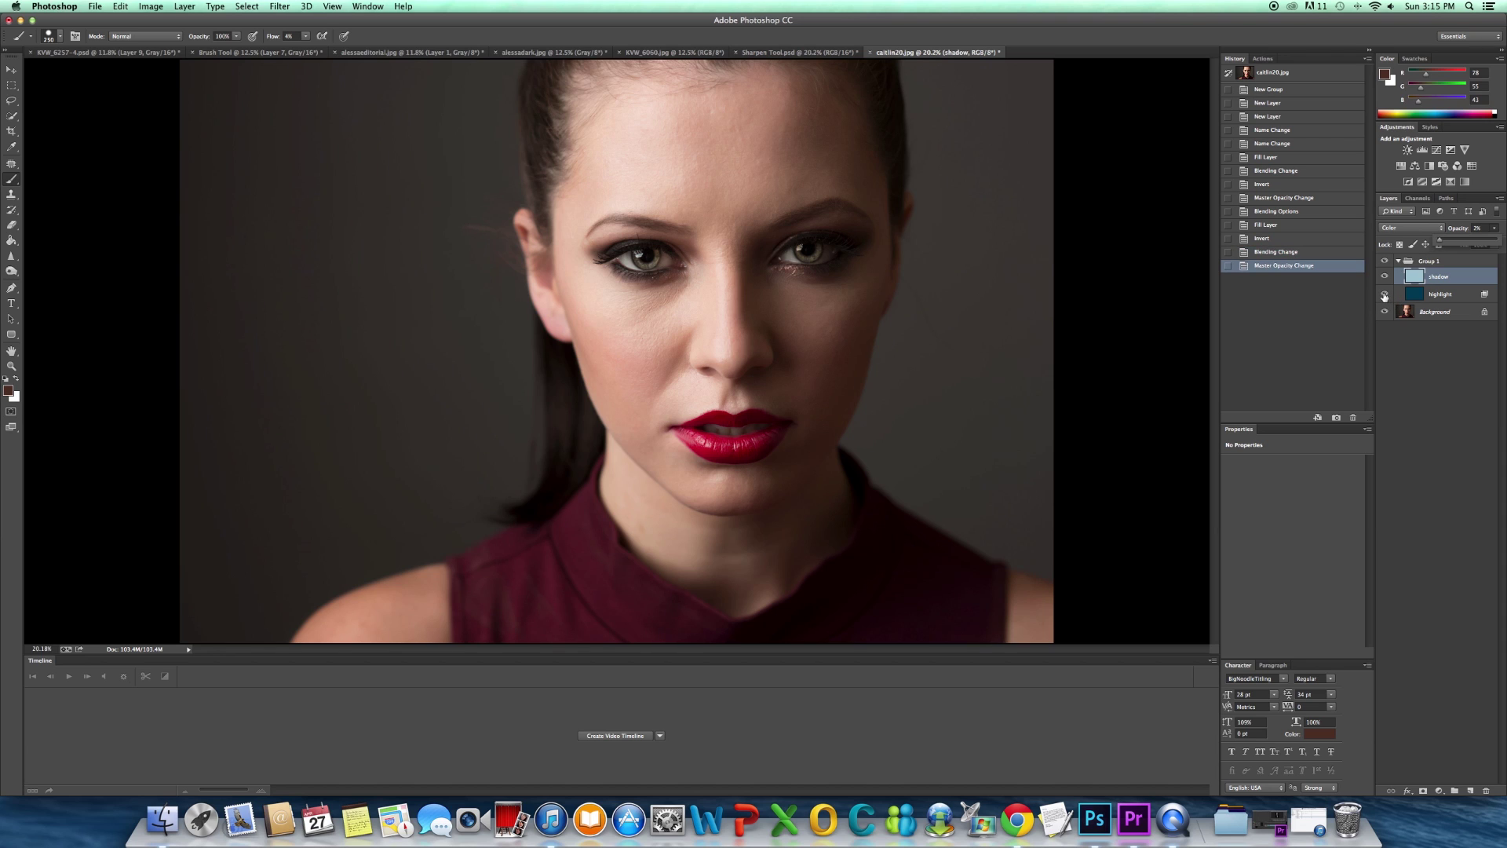
pyautogui.click(1384, 296)
pyautogui.click(1495, 229)
pyautogui.moveTo(1456, 244); pyautogui.dragTo(1448, 244)
pyautogui.moveTo(1449, 243); pyautogui.dragTo(1452, 246)
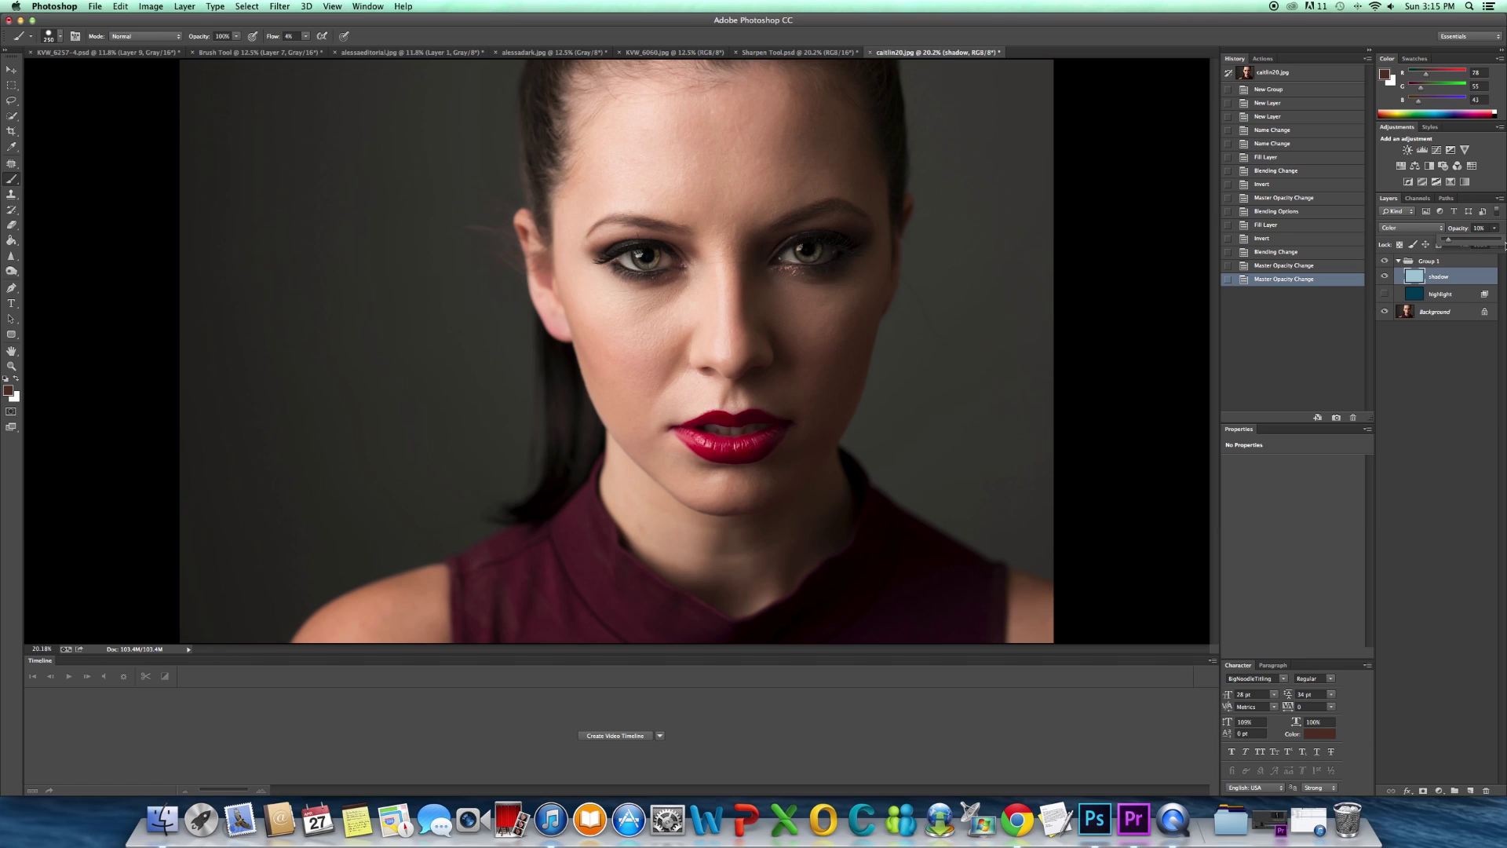
# Split the shadow layer's Underlying Layer white Blend If slider to 113/194 and apply.
pyautogui.doubleClick(1484, 278)
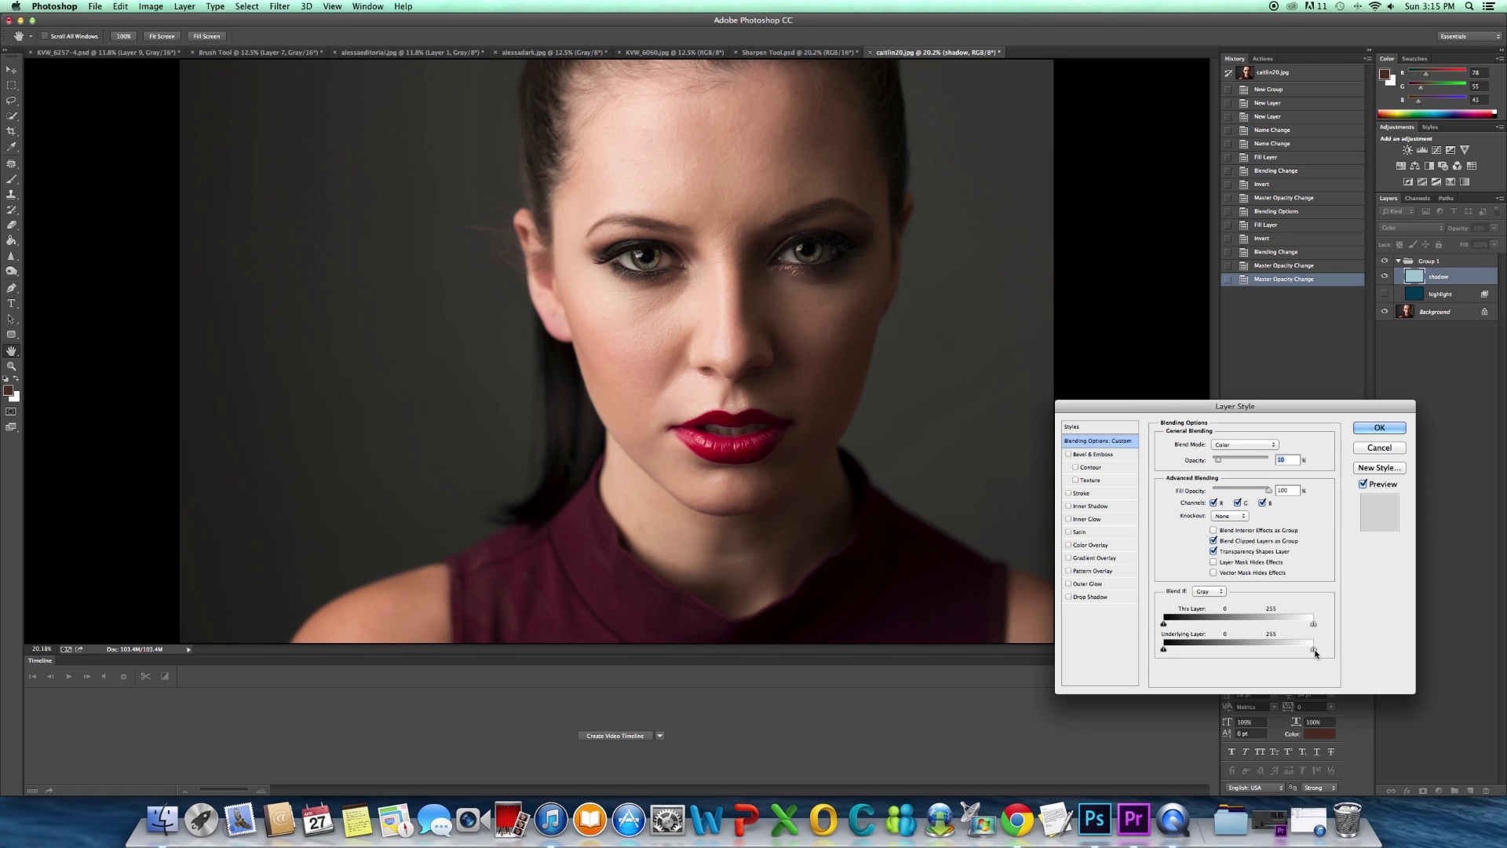
pyautogui.moveTo(1313, 651); pyautogui.dragTo(1279, 652)
pyautogui.moveTo(1277, 653); pyautogui.dragTo(1229, 653)
pyautogui.click(1379, 426)
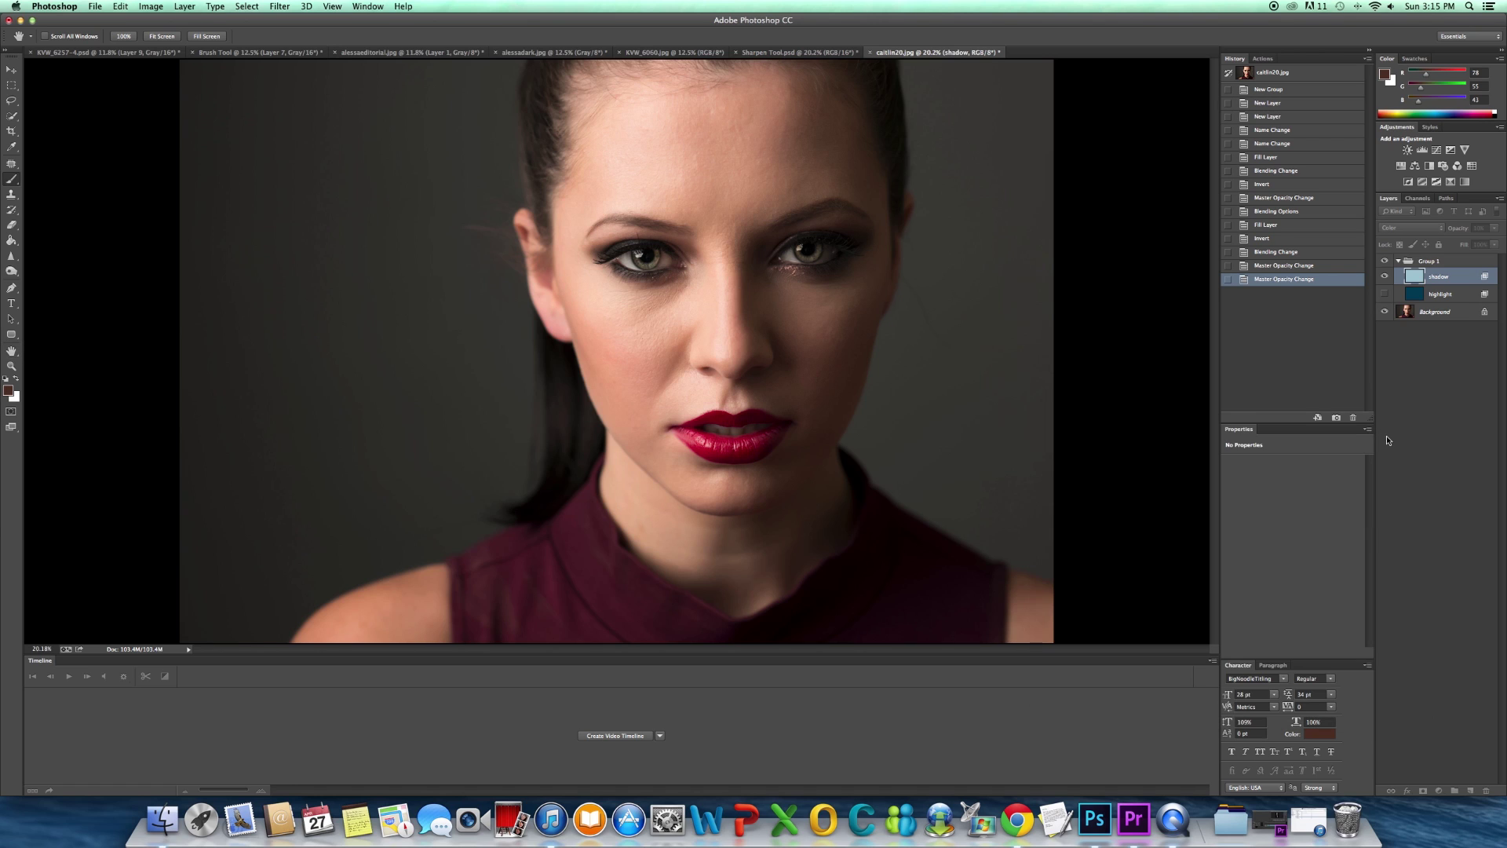
# Show the highlight layer again and lower Group 1's opacity.
pyautogui.click(1384, 294)
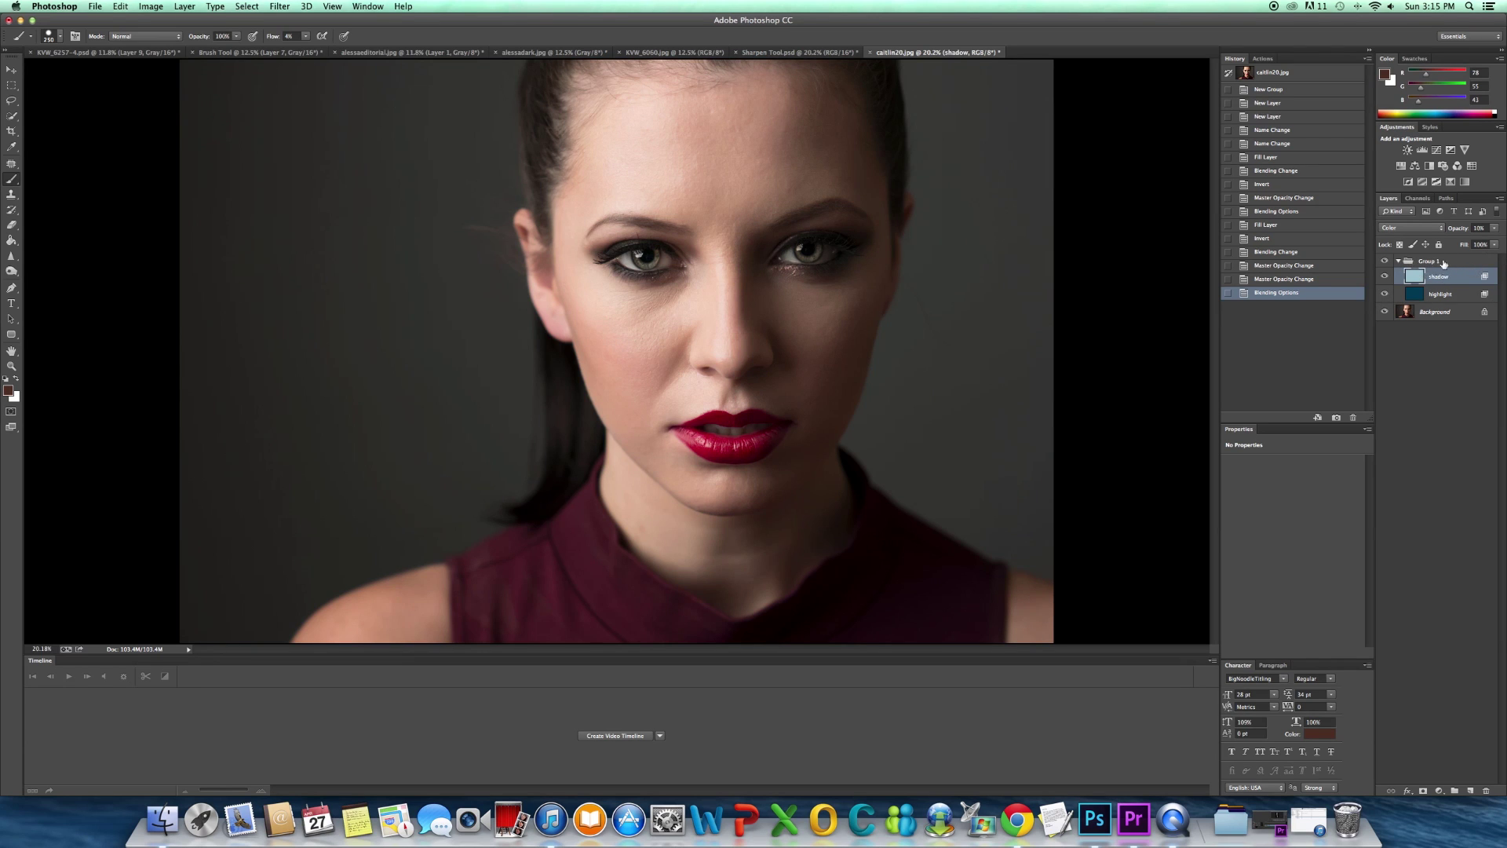
pyautogui.click(1398, 260)
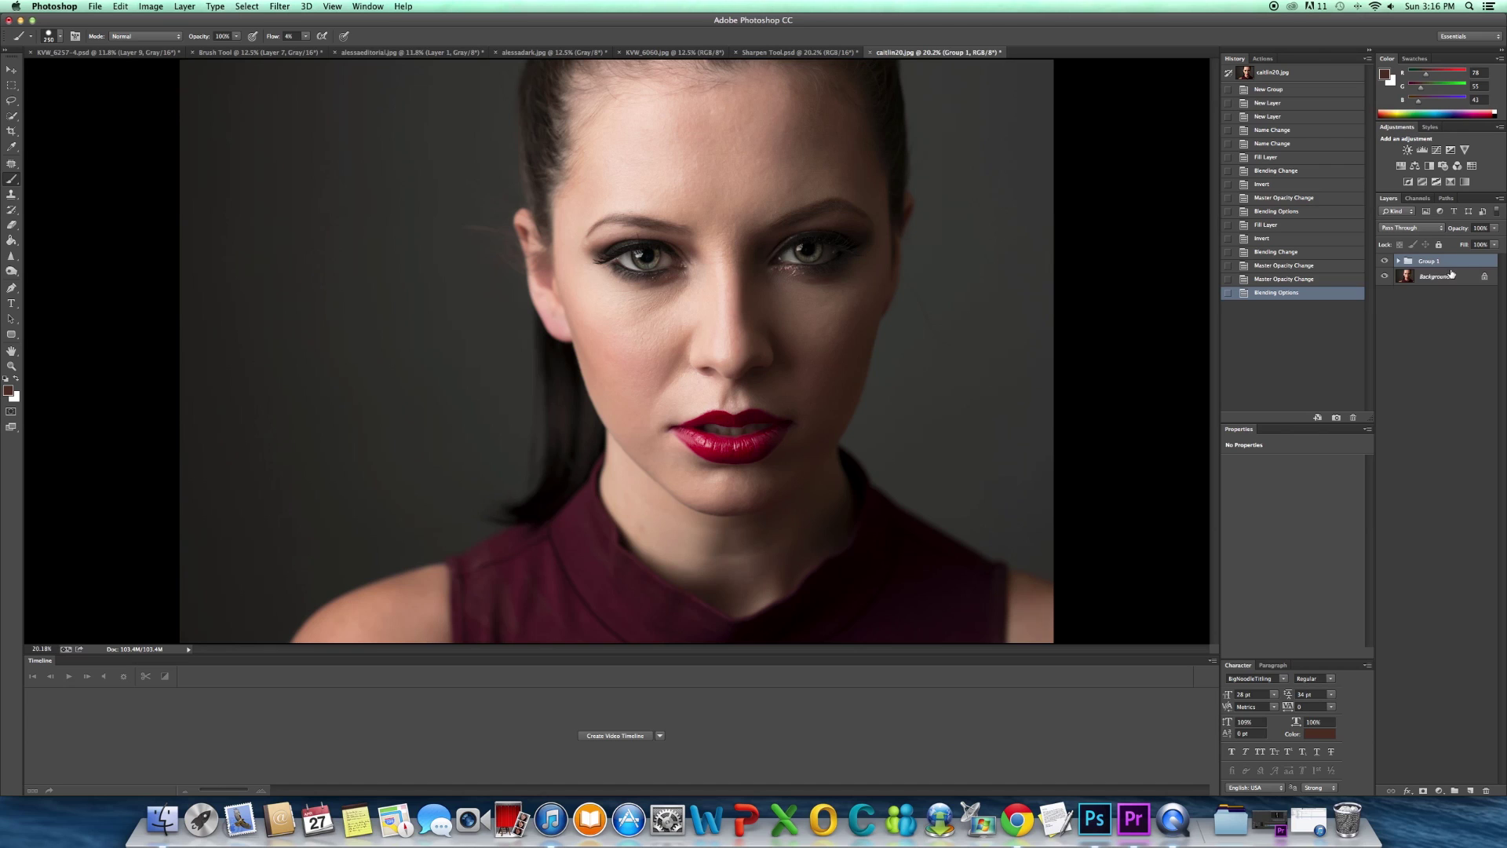
pyautogui.click(1493, 244)
pyautogui.moveTo(1497, 243); pyautogui.dragTo(1448, 251)
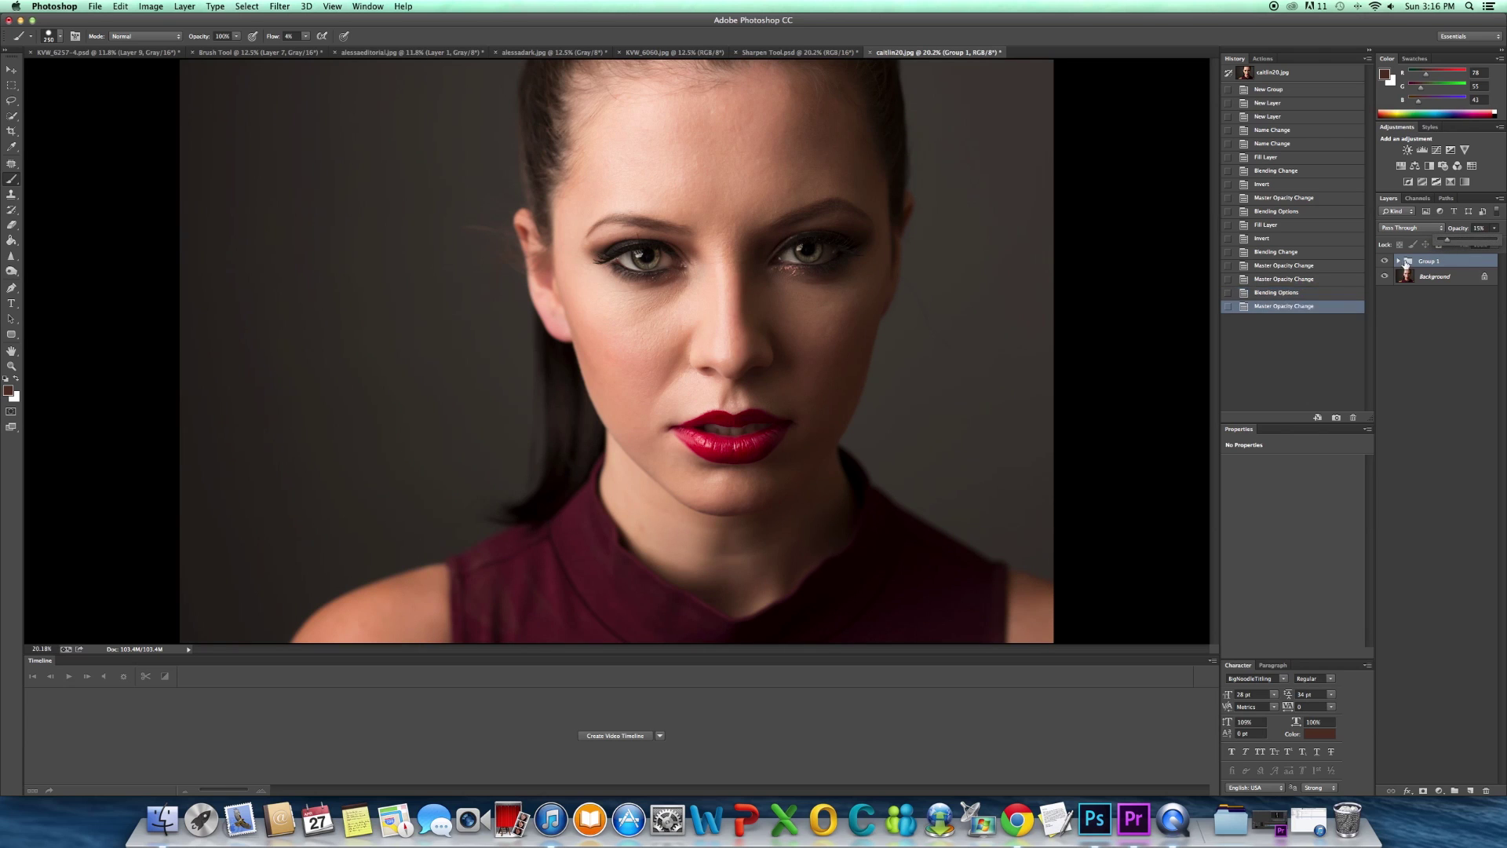
# Set Group 1's opacity to 95%.
pyautogui.click(1397, 261)
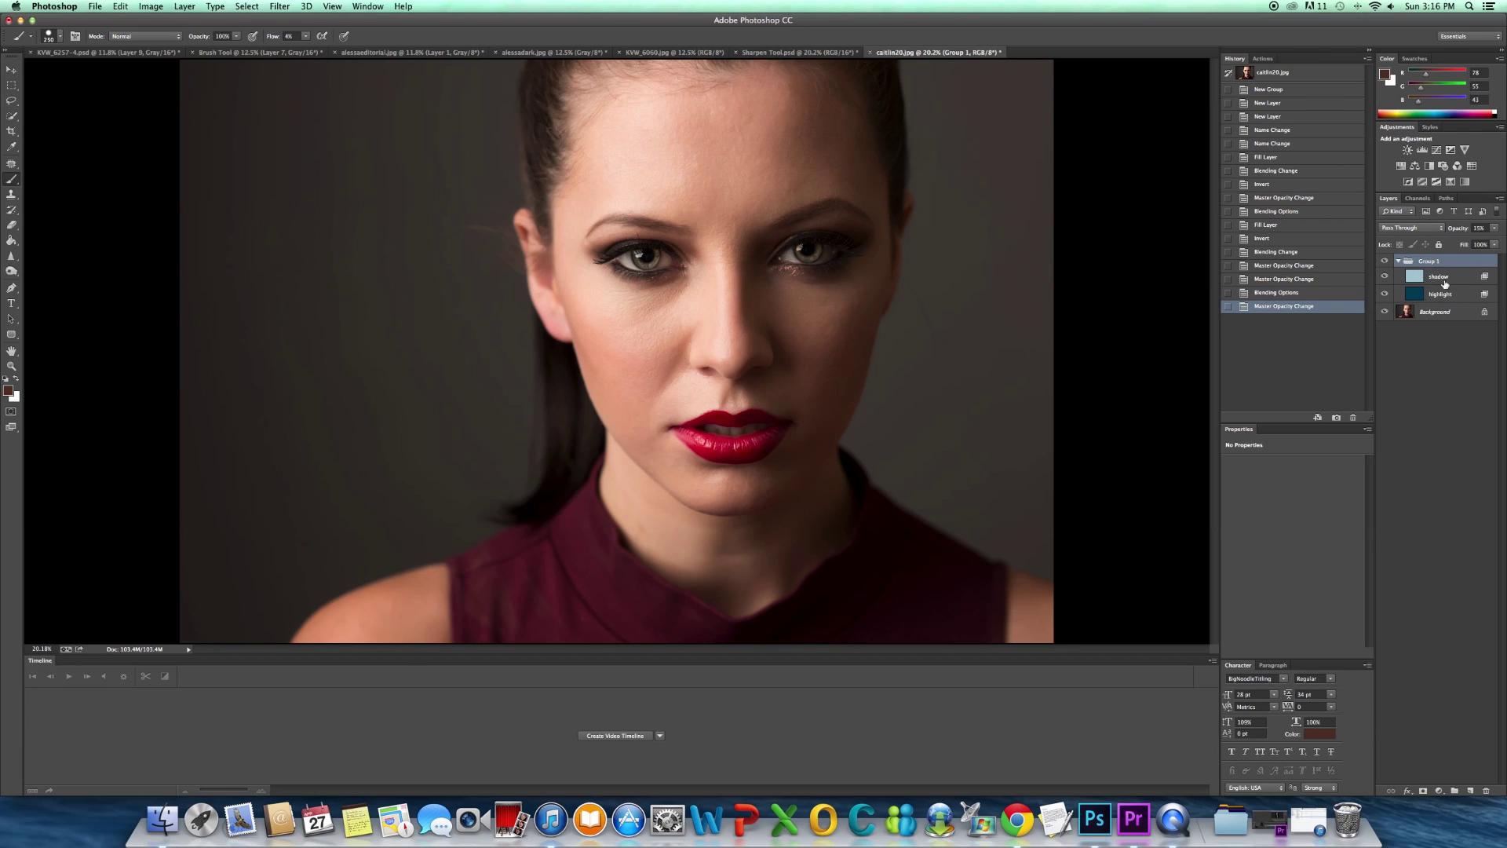
pyautogui.click(1398, 261)
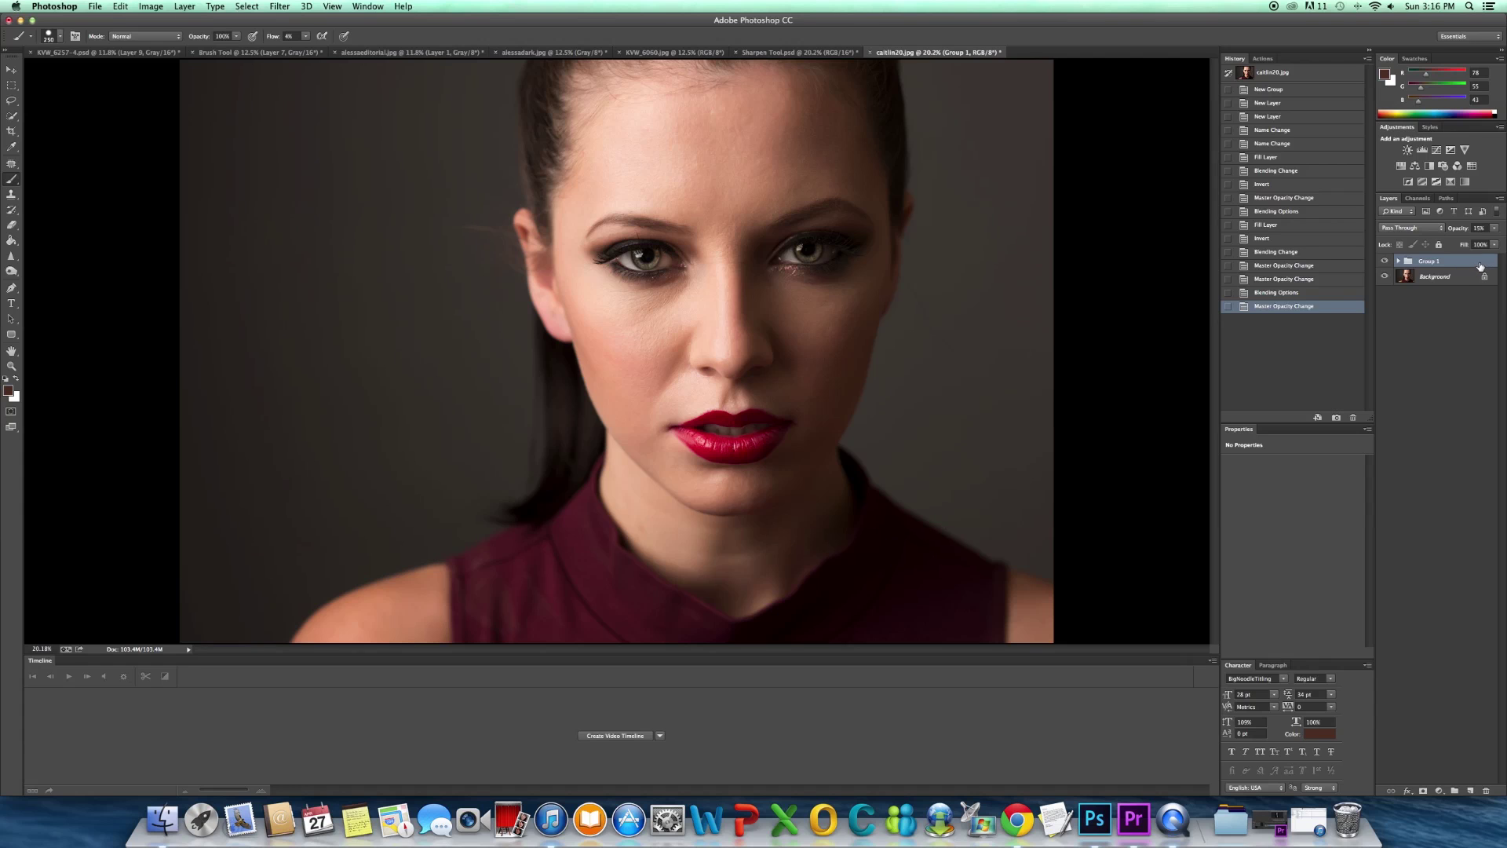
pyautogui.click(1495, 228)
pyautogui.moveTo(1454, 241); pyautogui.dragTo(1493, 248)
pyautogui.moveTo(1497, 248); pyautogui.dragTo(1497, 242)
pyautogui.click(1440, 365)
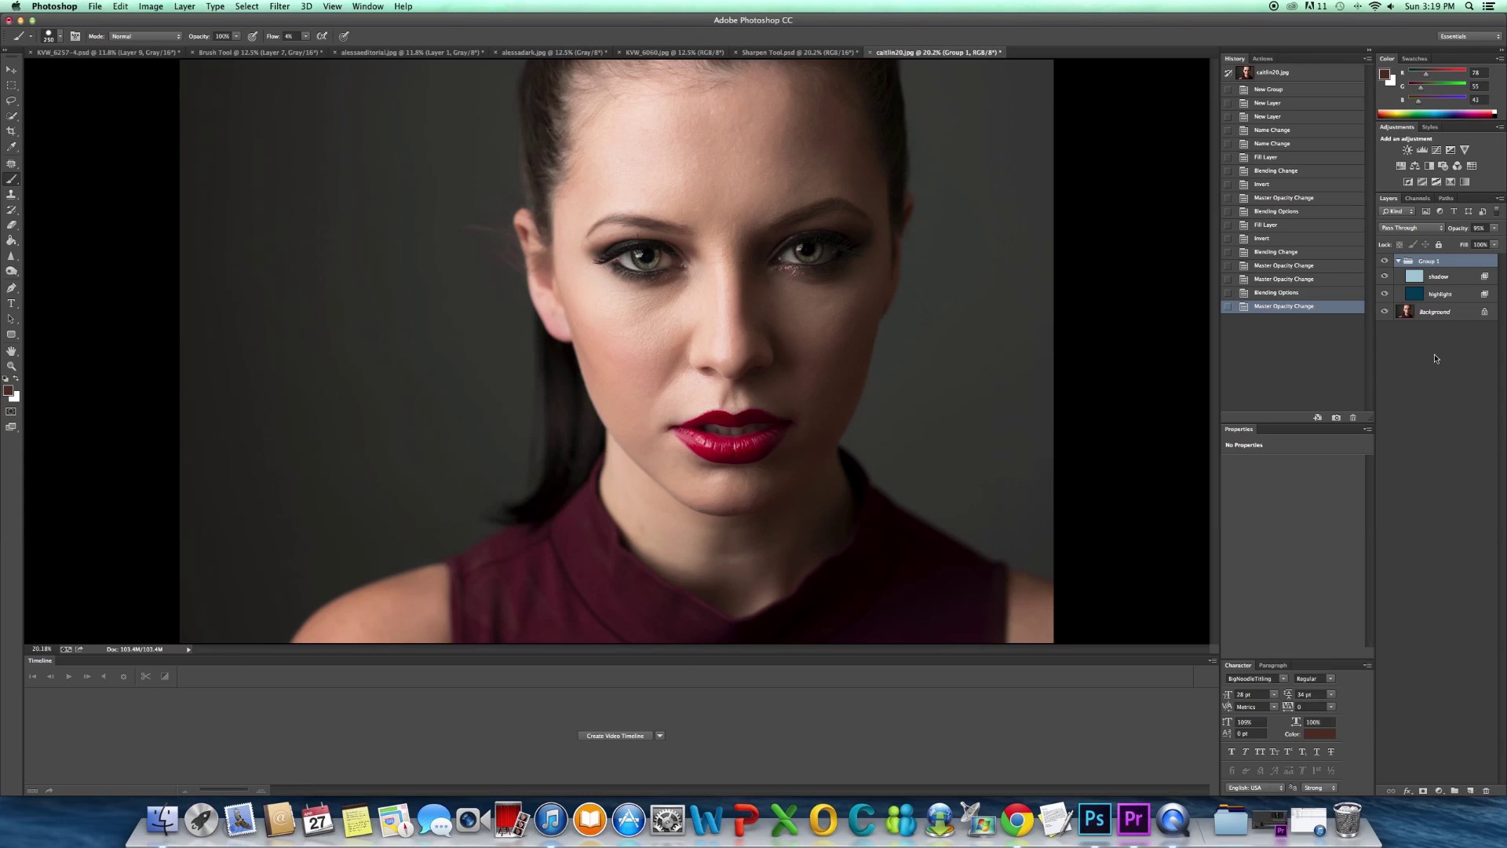
pyautogui.click(1293, 75)
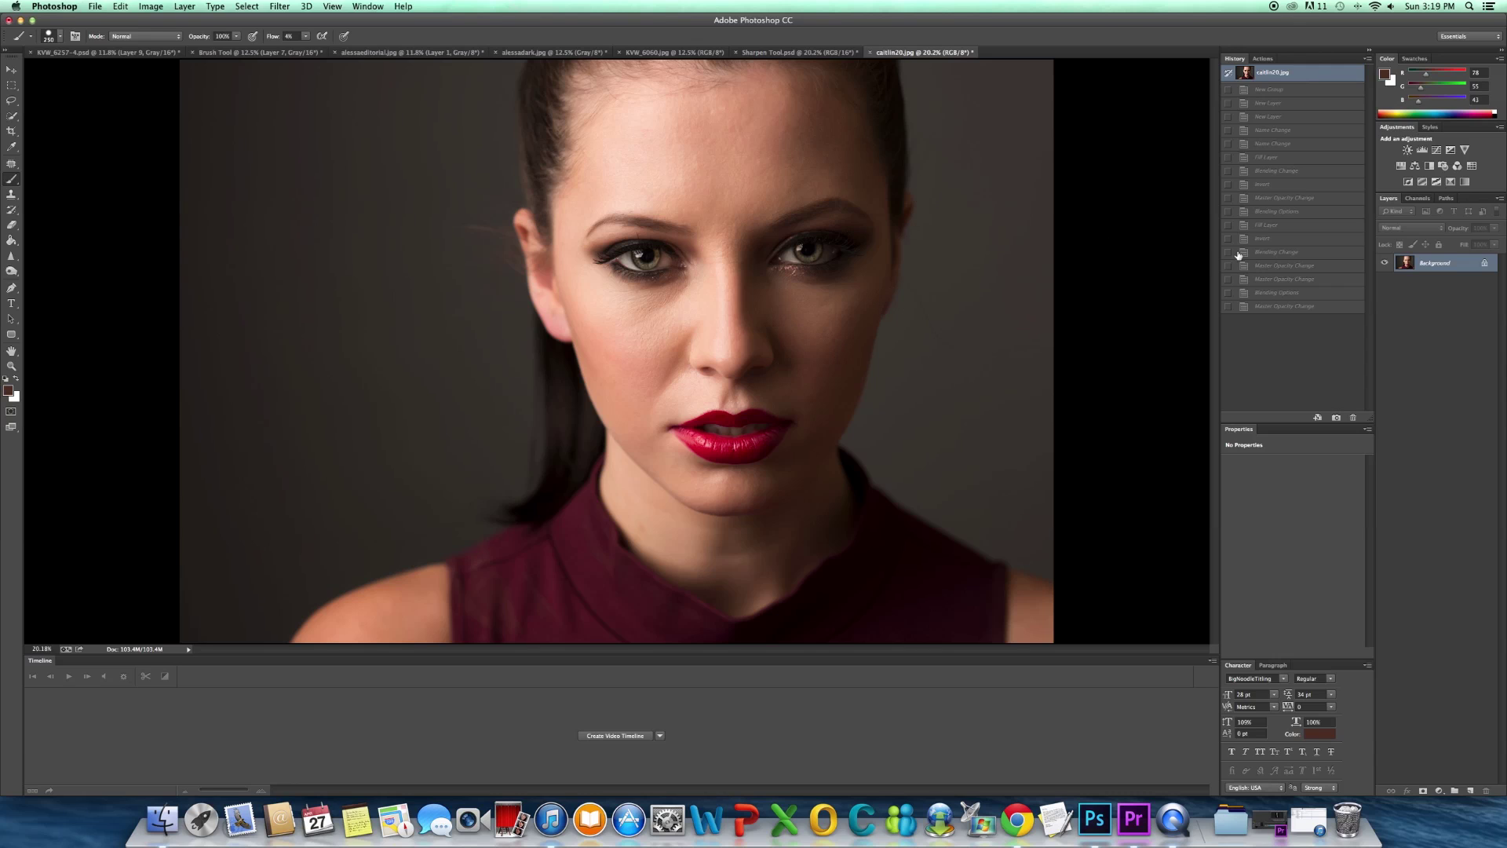
pyautogui.click(1287, 308)
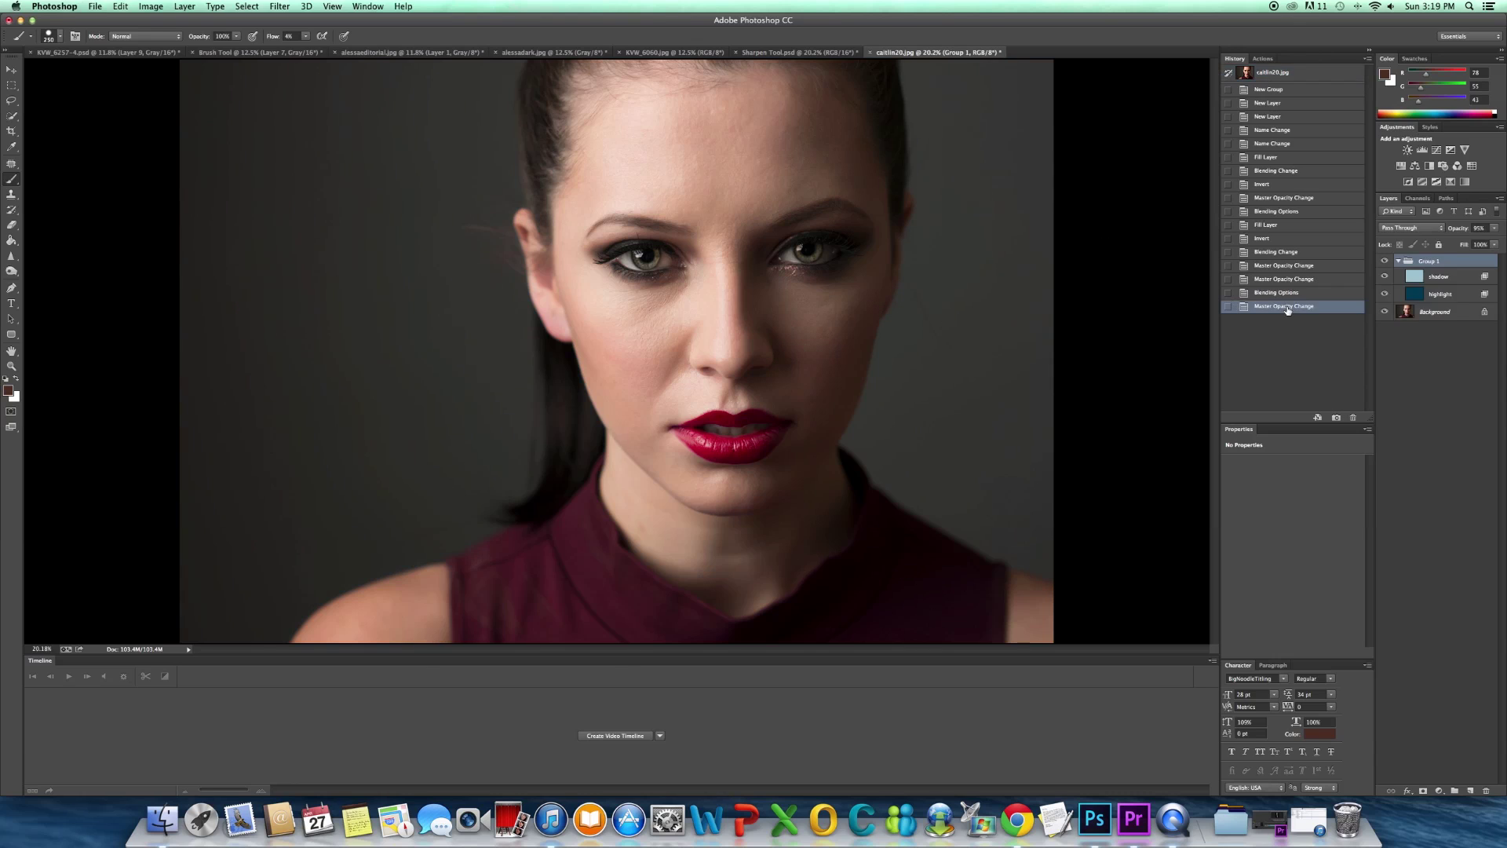